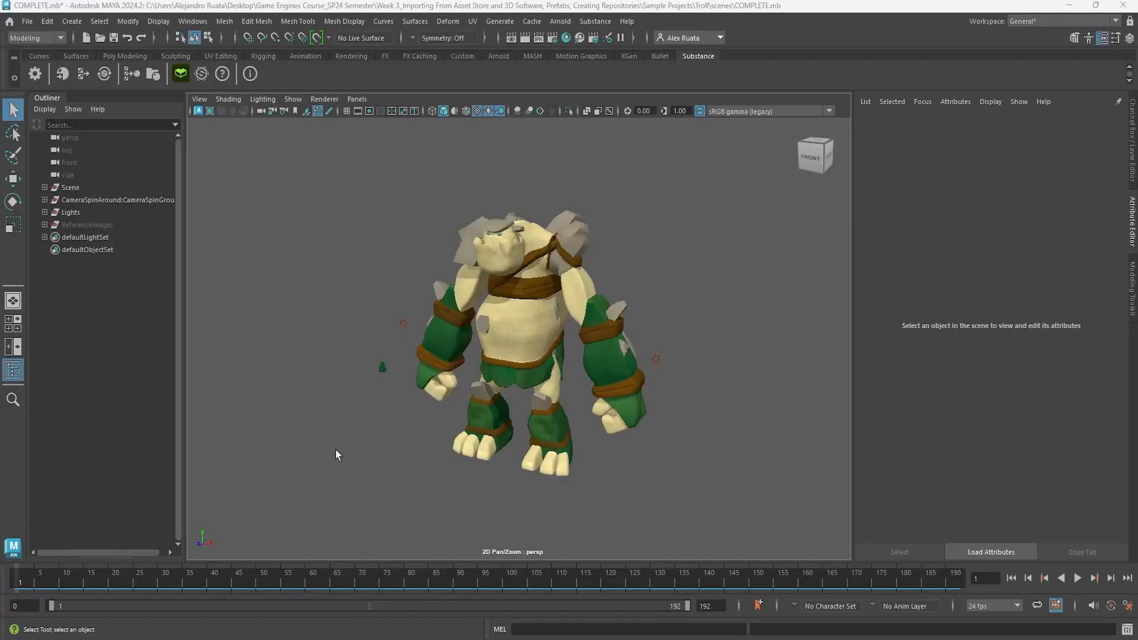
alt+drag(531, 400, 506, 404)
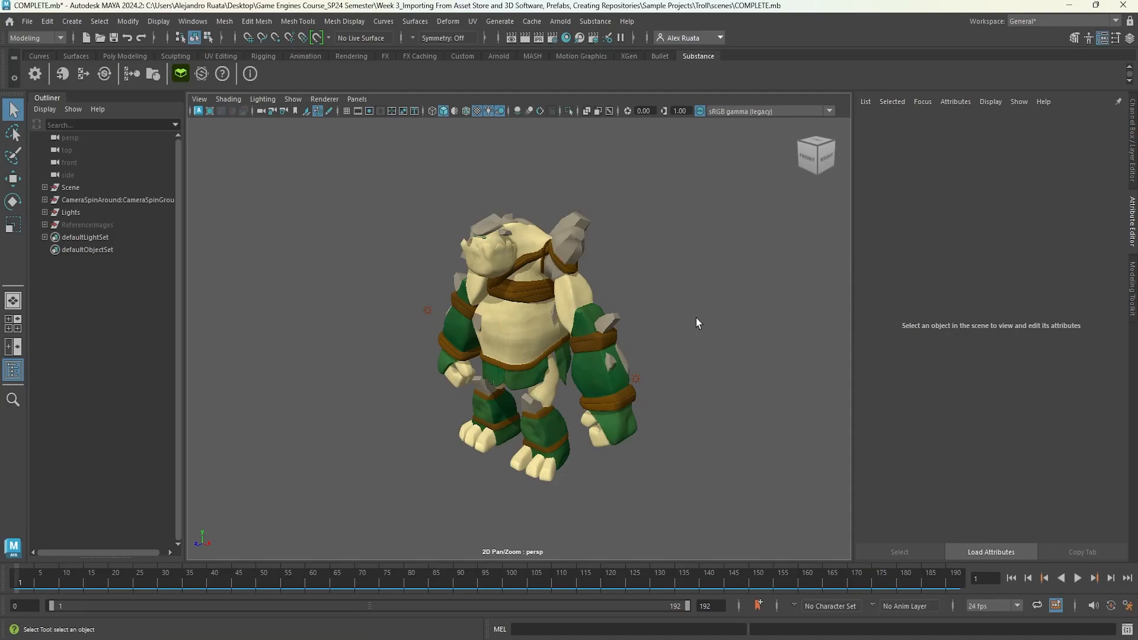
alt+drag(669, 312, 544, 337)
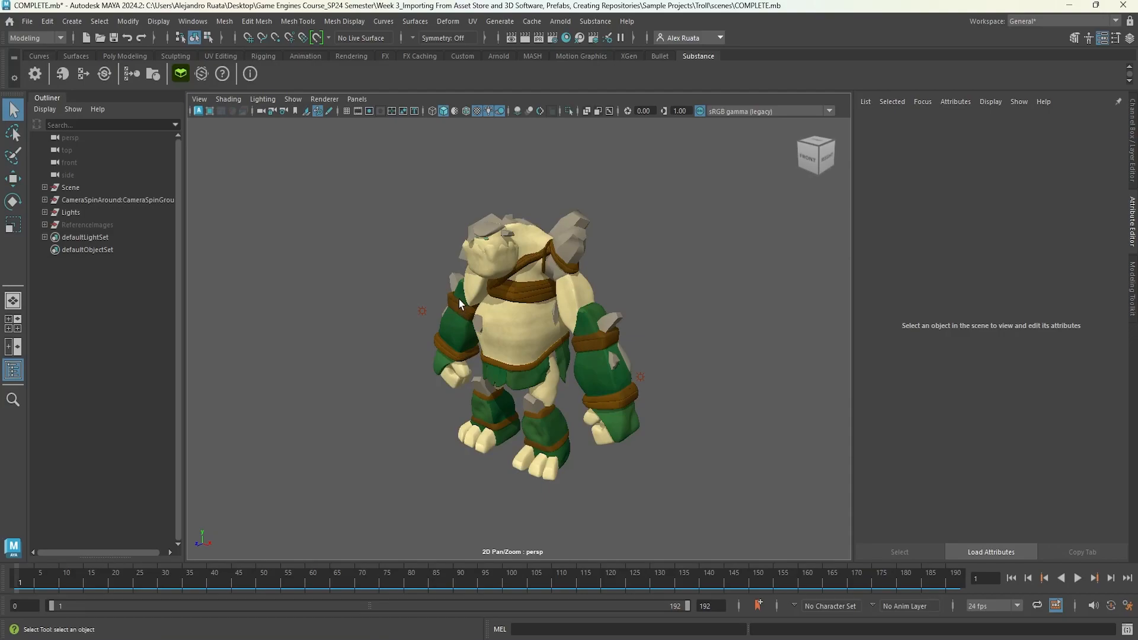
mouse_move(361, 288)
alt+mouse_down()
mouse_move(432, 272)
mouse_move(350, 282)
mouse_move(365, 282)
alt+mouse_up()
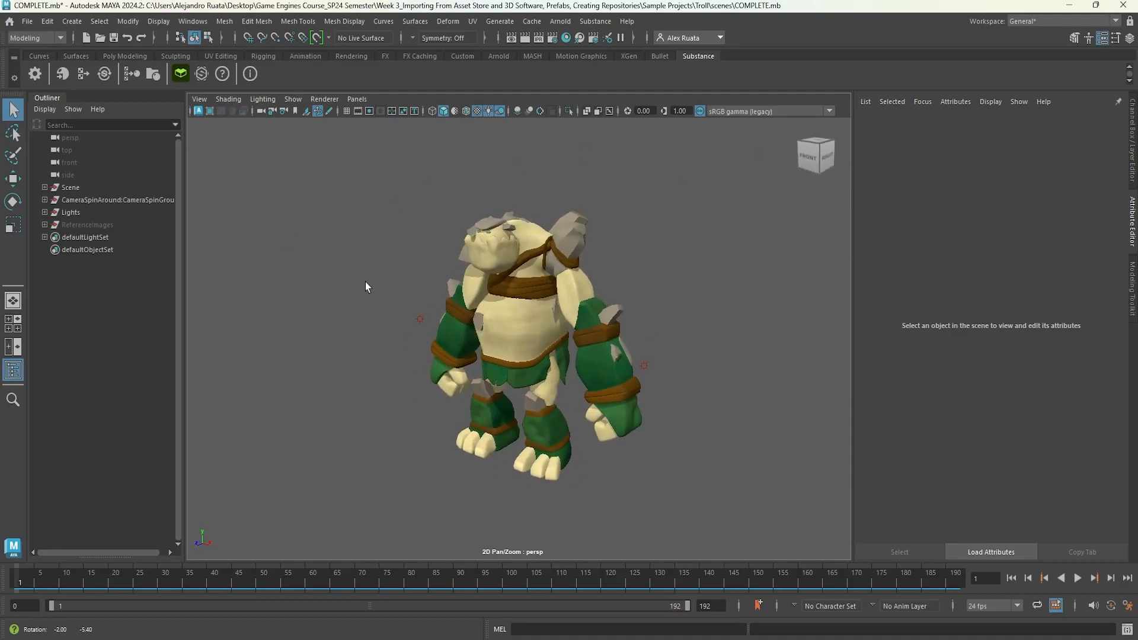
Step: Open the Content Browser and shrink and reposition its window so the viewport is partly exposed beside it
click(195, 22)
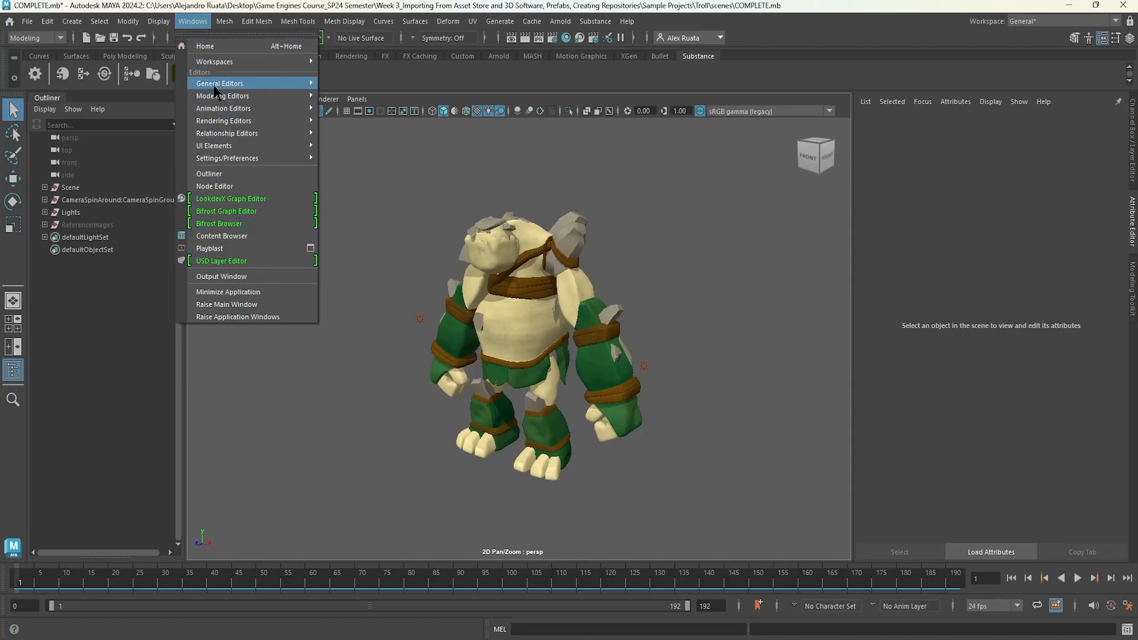
click(238, 239)
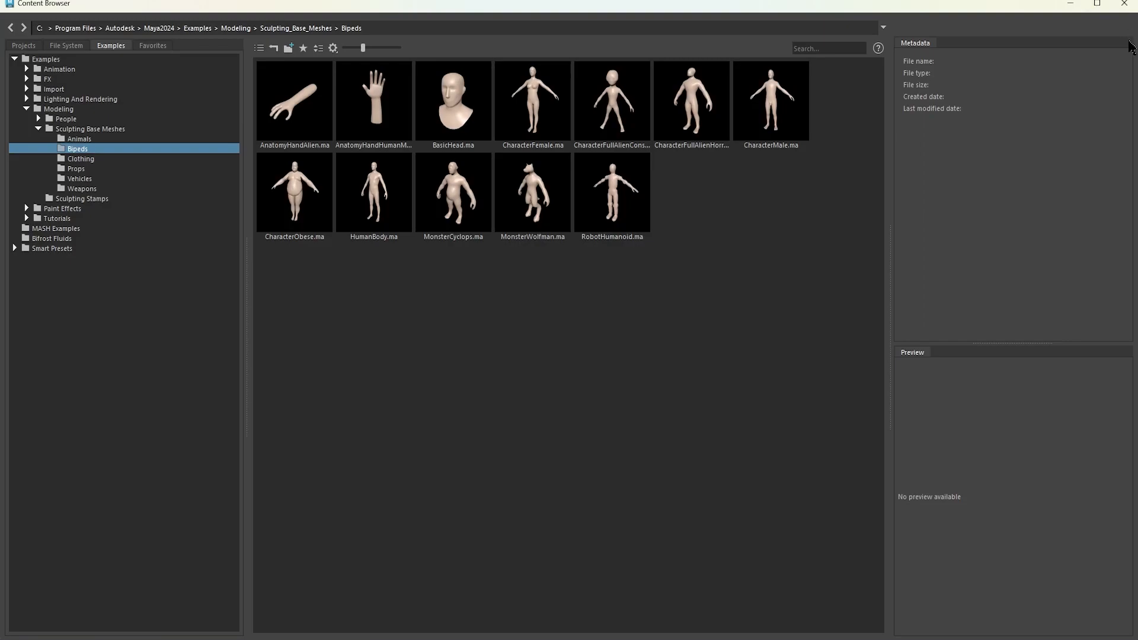
mouse_move(1044, 7)
mouse_down()
mouse_move(996, 30)
mouse_move(1042, 30)
mouse_up()
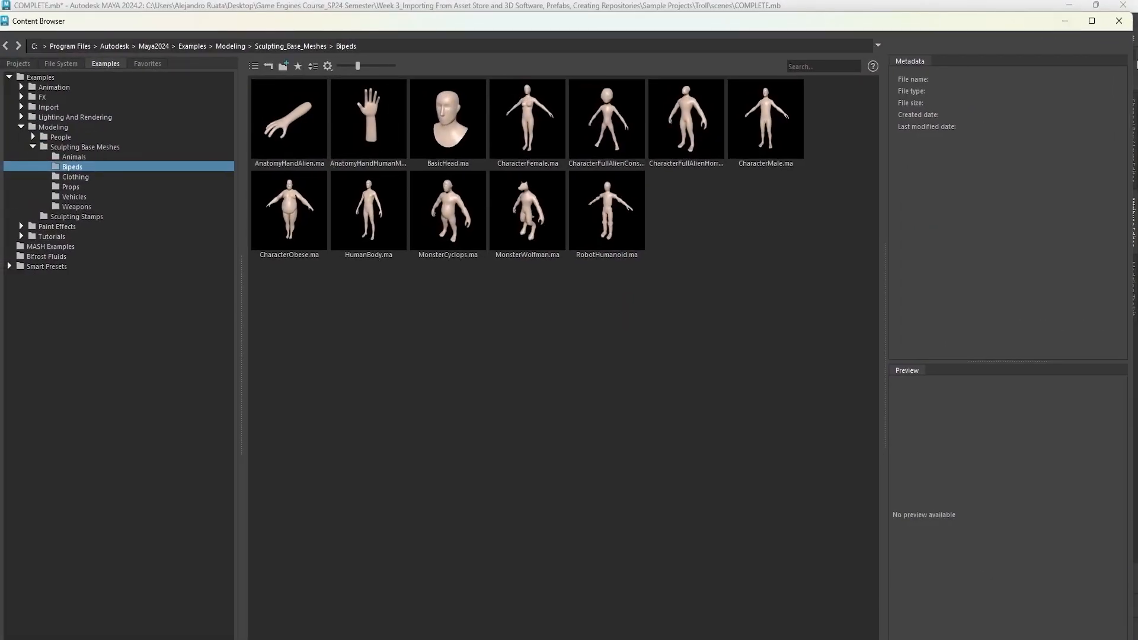
drag(1132, 68, 675, 74)
drag(570, 27, 931, 38)
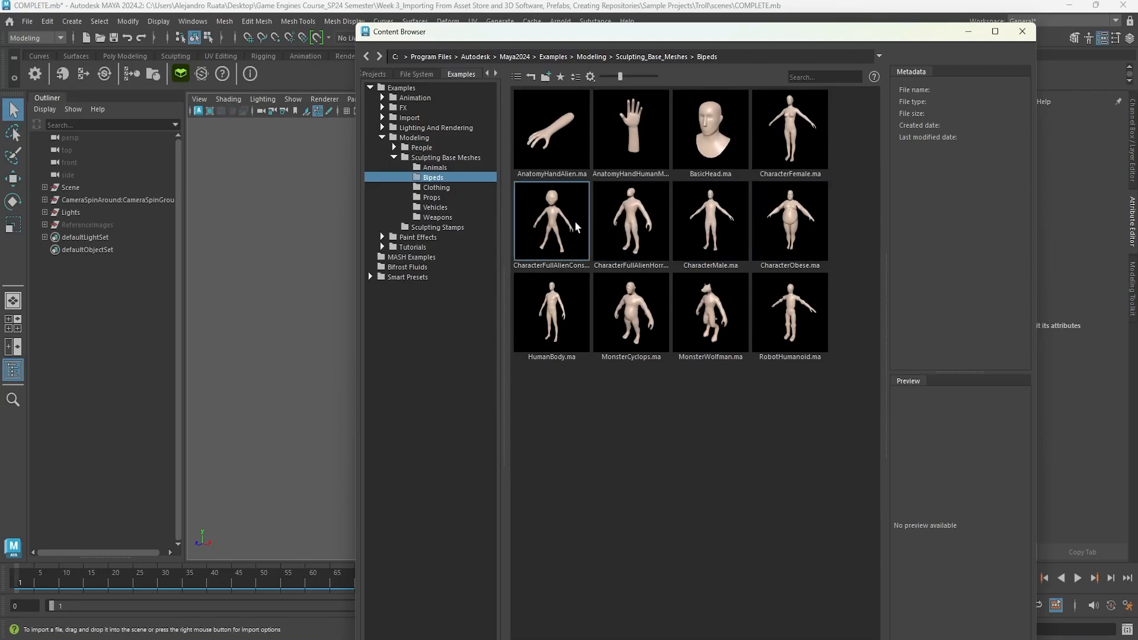
Step: Import the HumanBody.ma biped base mesh into the scene as a size reference and minimize the Content Browser
click(553, 321)
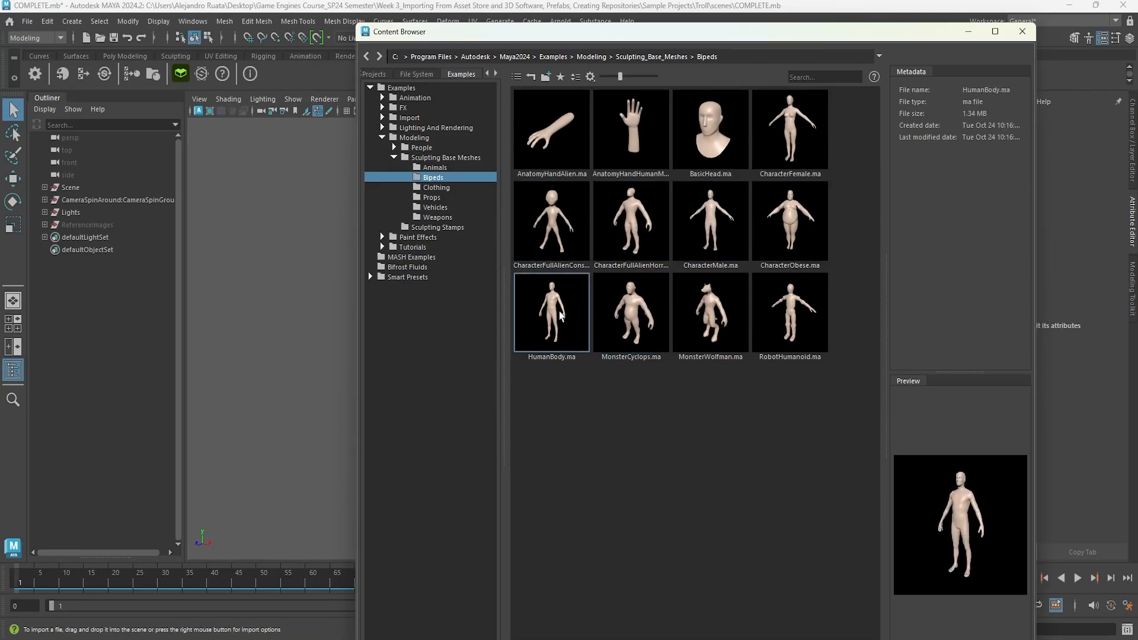
drag(559, 313, 280, 305)
click(968, 32)
alt+drag(613, 247, 538, 230)
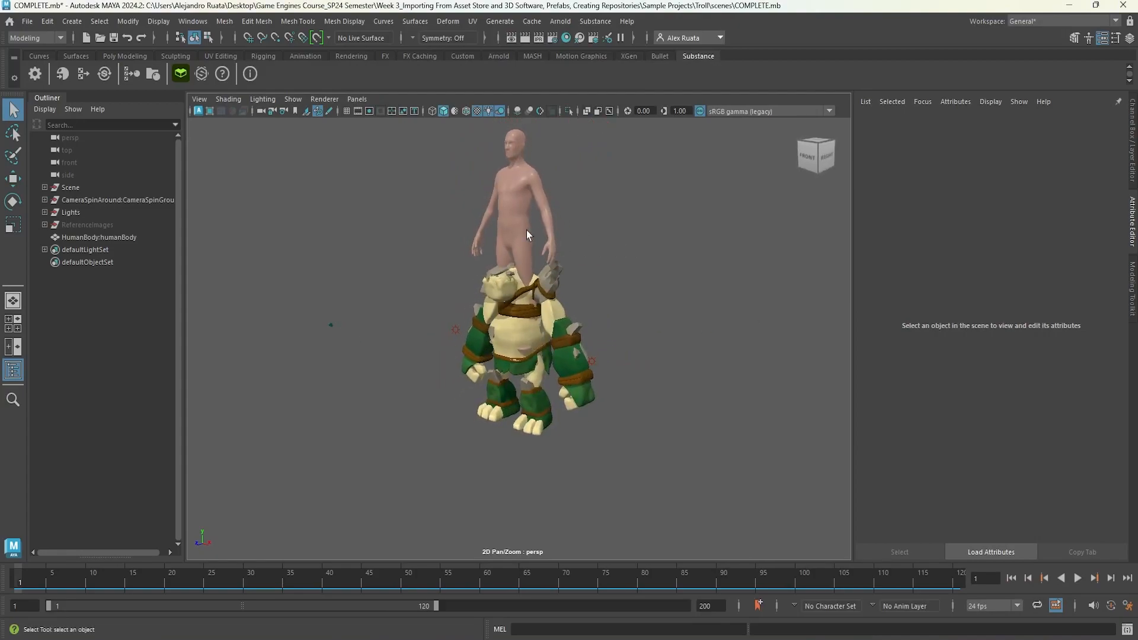
Step: Scale the troll's Scene group uniformly to about 2.449 and move it up and behind the human, to about Y 173.2 and Z -88.7
click(74, 190)
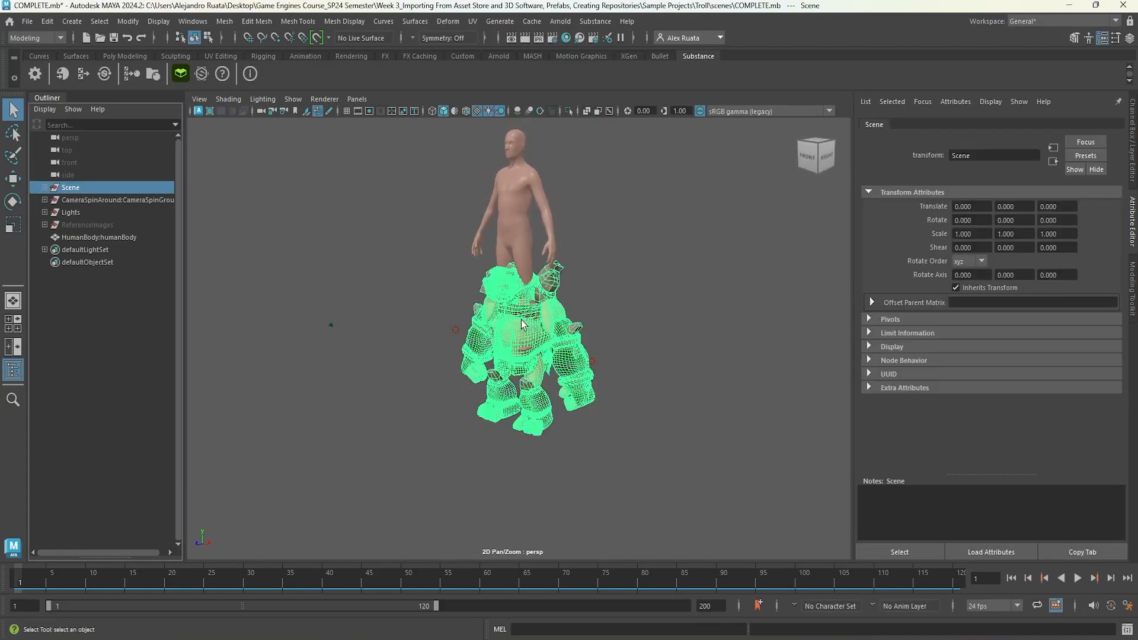
key(r)
drag(527, 351, 695, 272)
key(w)
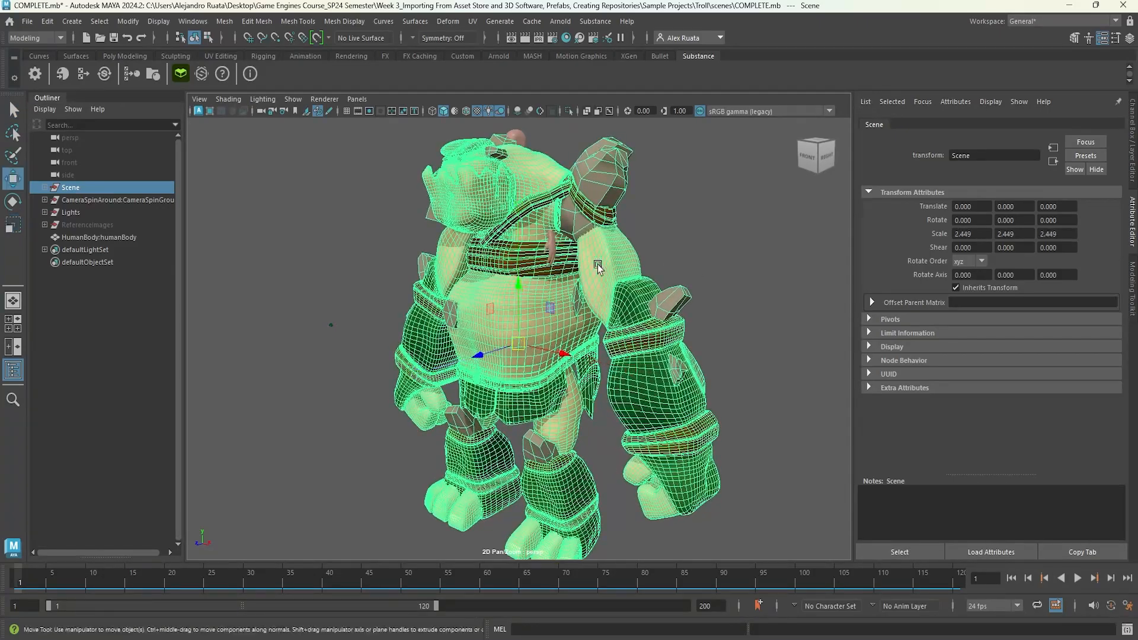
drag(517, 290, 424, 291)
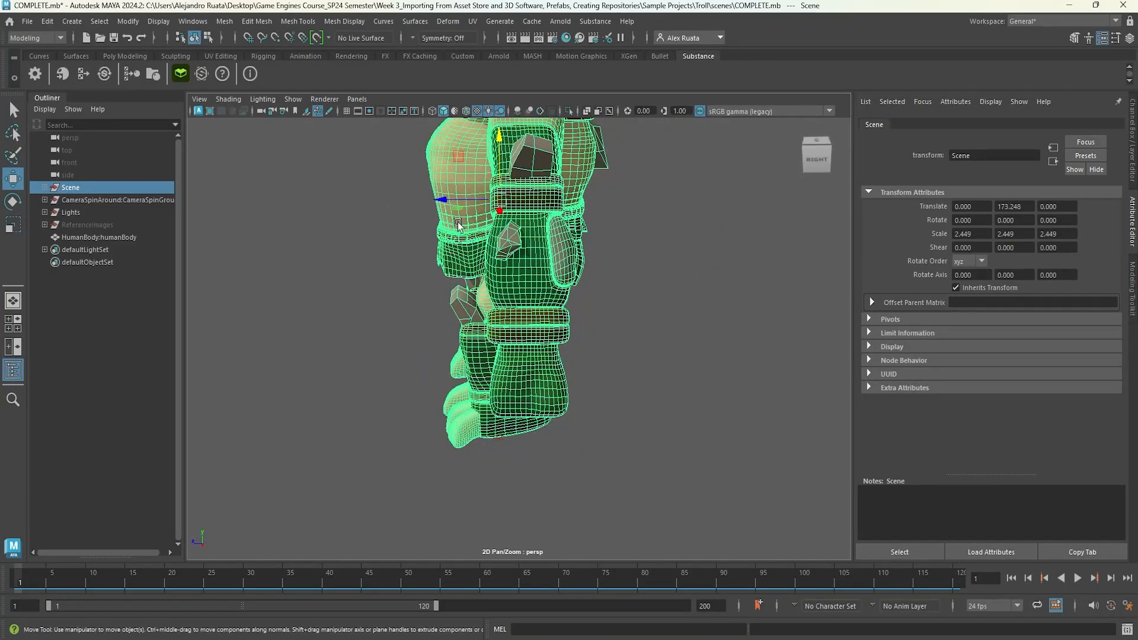
drag(450, 202, 550, 200)
scroll(528, 229, down, 2)
scroll(529, 230, down, 3)
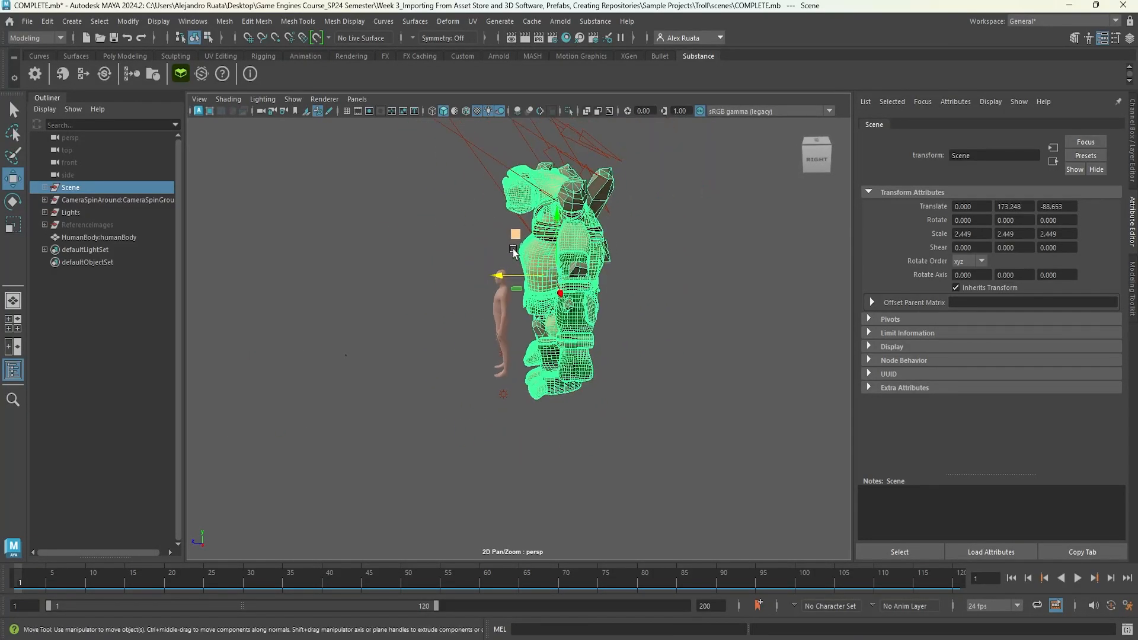
Step: Reduce the Scene group's uniform scale to about 1.827, lower it to about Y 139.3, and undo a trial move along Z
key(r)
drag(551, 278, 516, 275)
key(w)
drag(560, 218, 527, 260)
drag(503, 300, 477, 300)
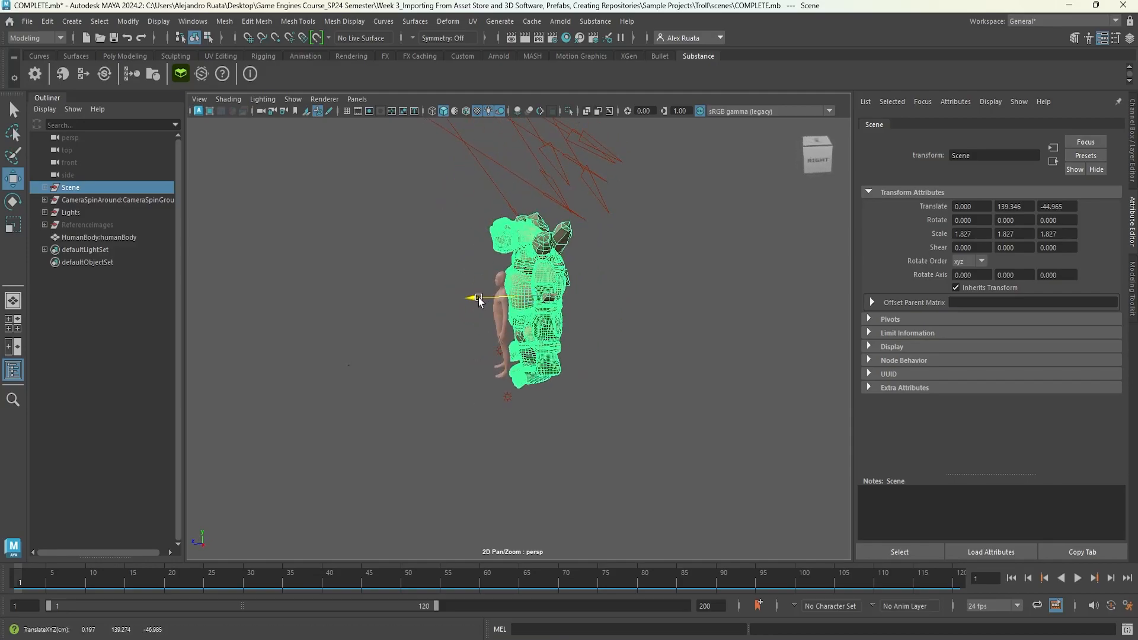
key(ctrl+z)
Step: Compare the troll with the human figure up close and delete the human body mesh
scroll(606, 250, up, 6)
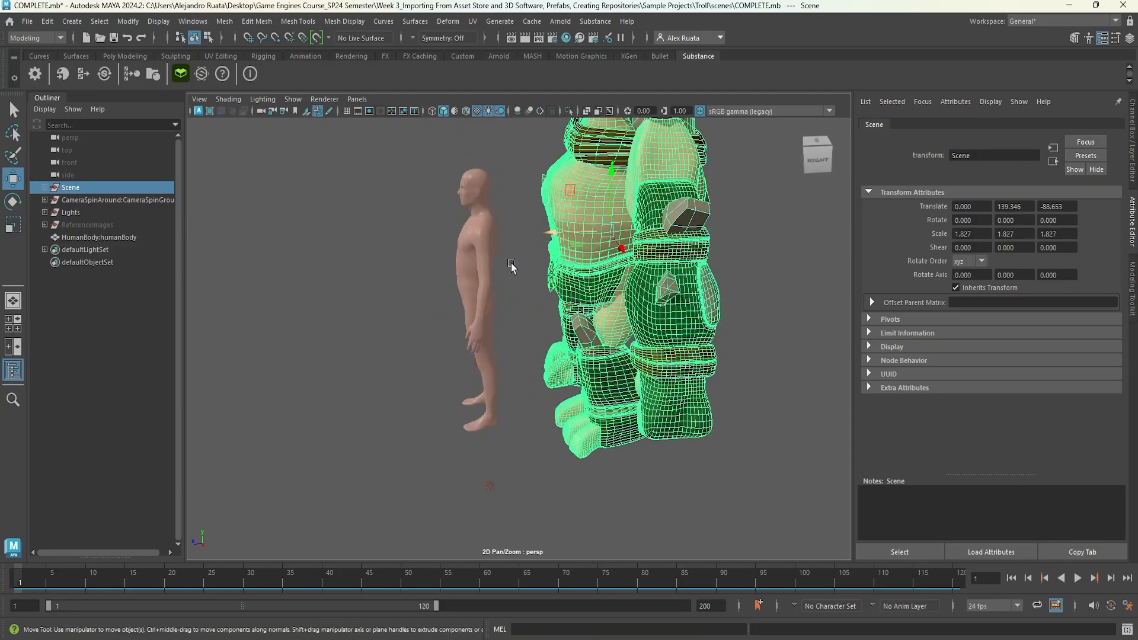
alt+middle_drag(482, 292, 457, 333)
alt+drag(457, 333, 493, 327)
click(476, 294)
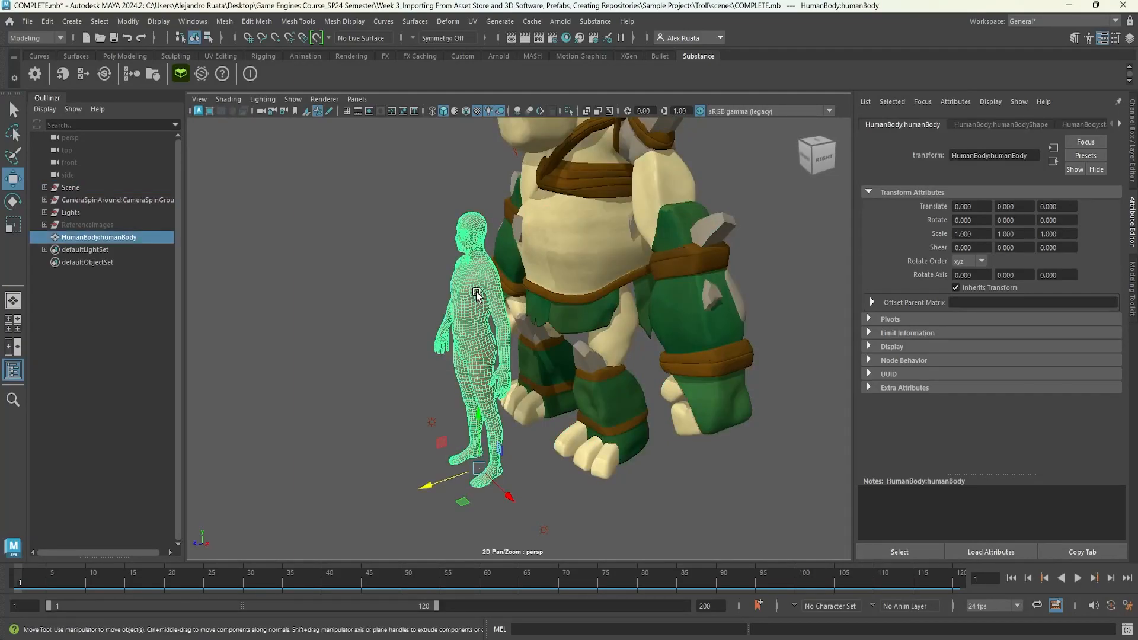
key(Delete)
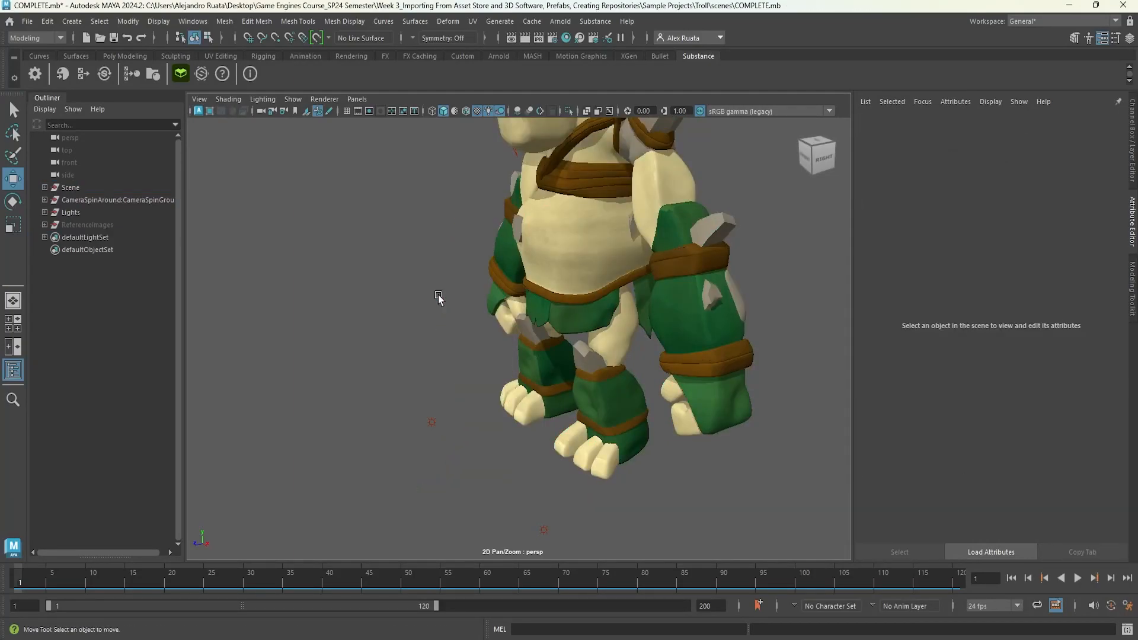
Step: Select the Scene group, show its channel values, and set Translate Y and Translate Z to 0
click(71, 189)
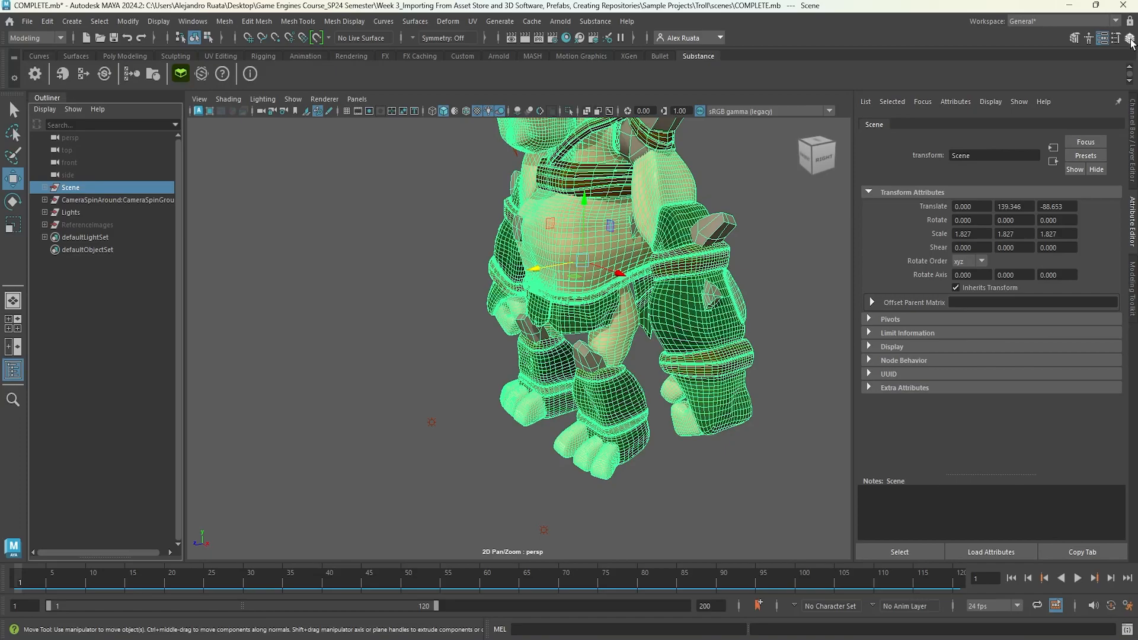
click(1129, 38)
alt+drag(773, 224, 1006, 234)
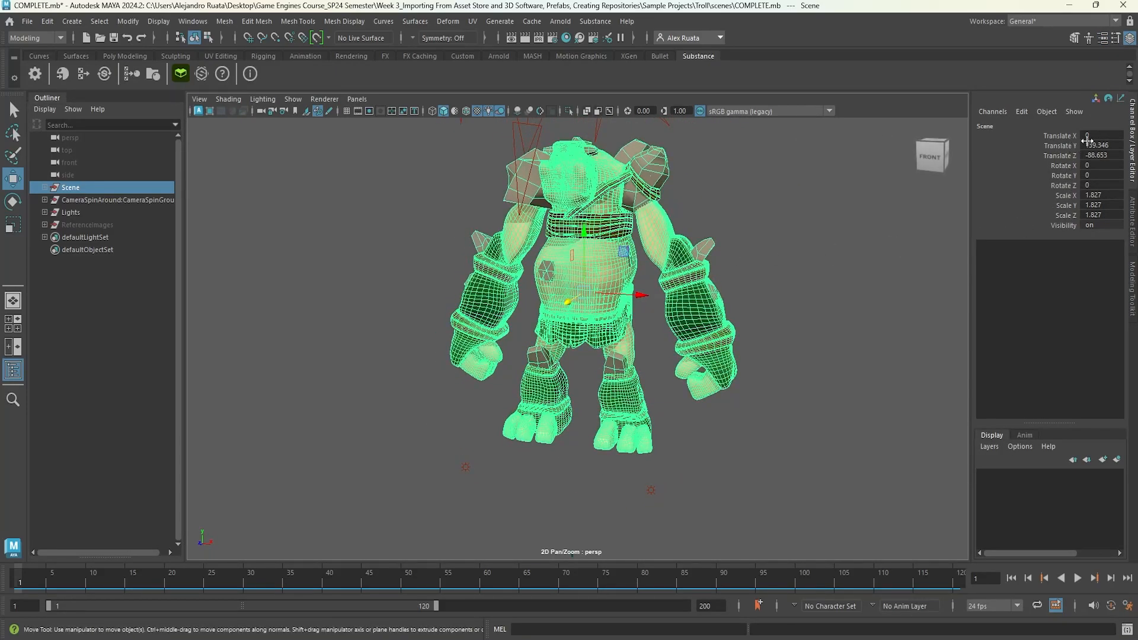
drag(1101, 146, 1107, 155)
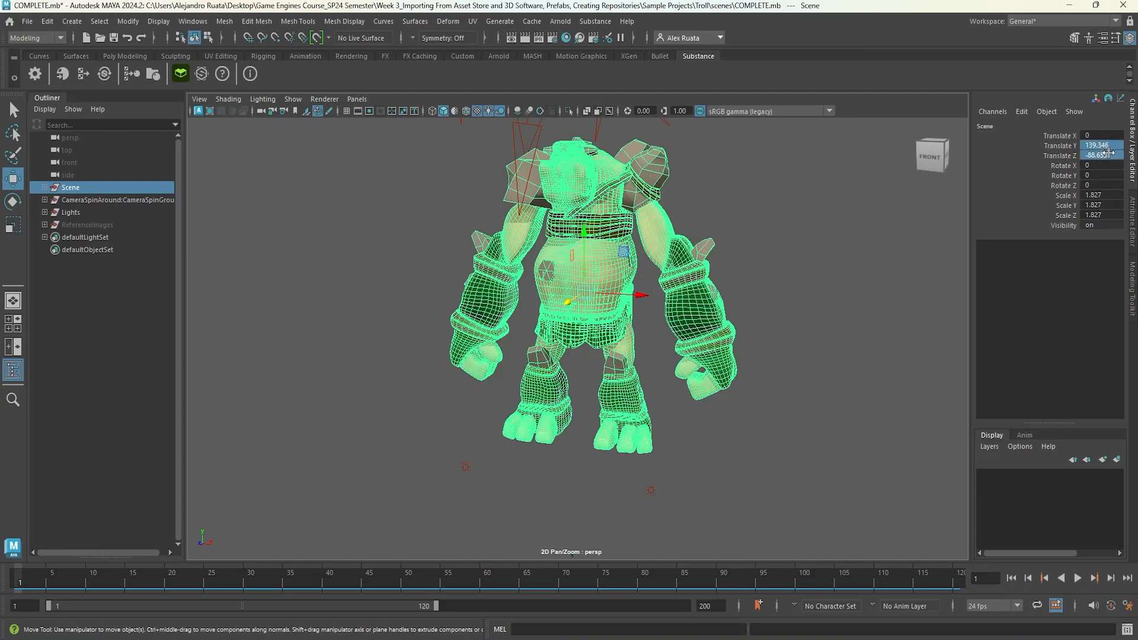
text(0)
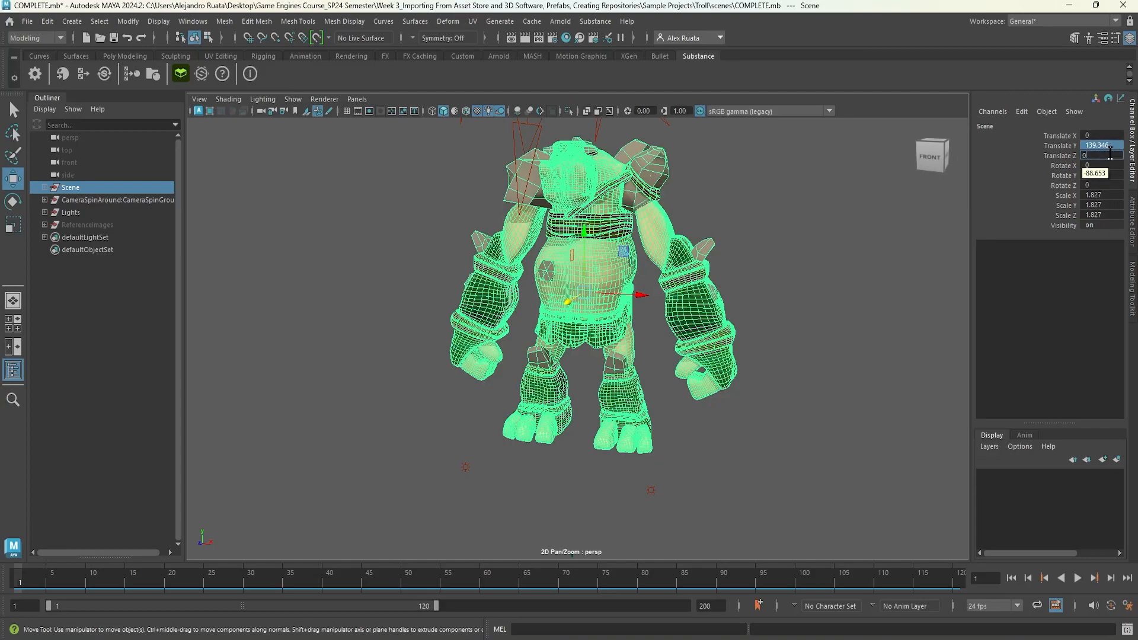
key(Return)
Step: Delete the construction history of the selected Scene group
scroll(693, 290, down, 3)
alt+drag(673, 292, 861, 268)
alt+middle_drag(777, 300, 755, 278)
scroll(790, 286, up, 5)
scroll(705, 276, down, 3)
alt+drag(755, 281, 797, 293)
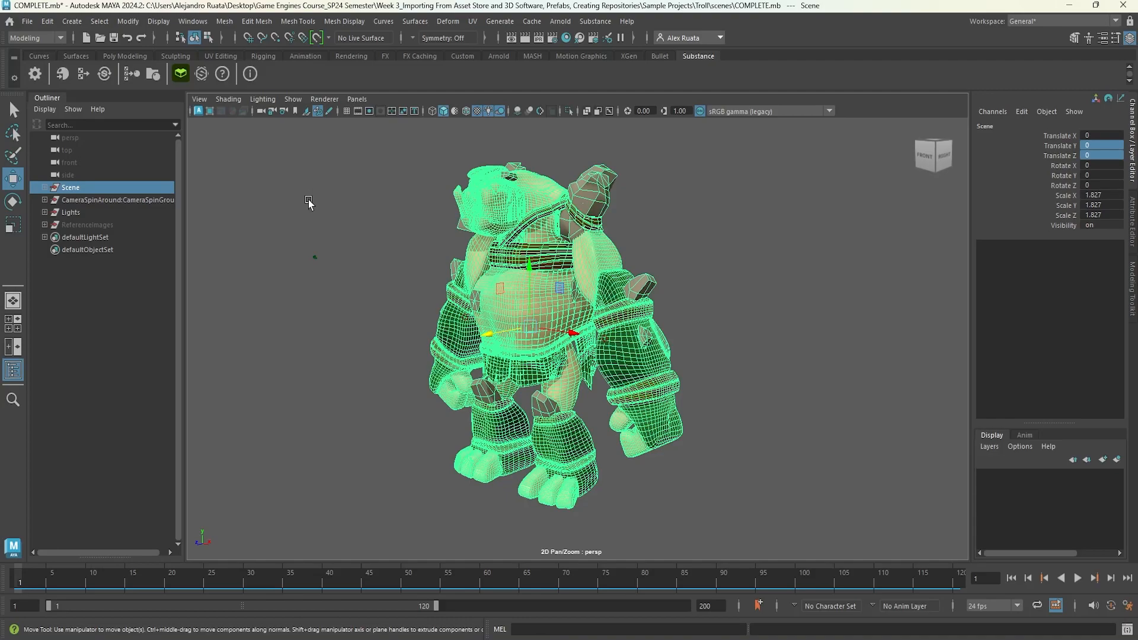
click(50, 22)
mouse_move(145, 170)
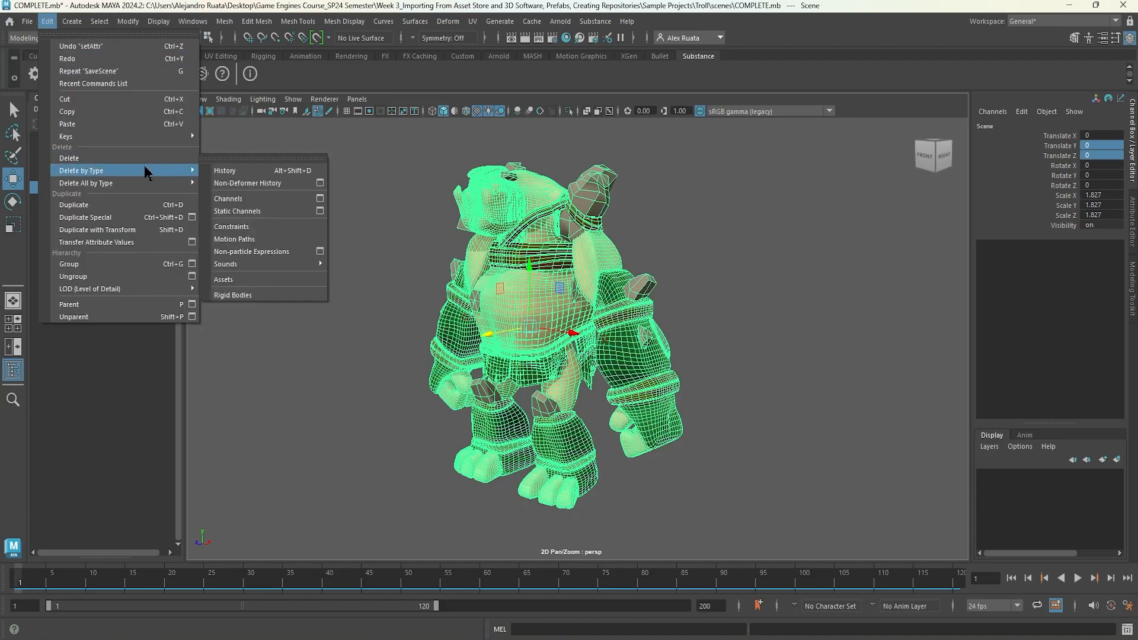
click(225, 170)
Step: Freeze the Scene group's transformations, center its pivot, and clear the selection
click(133, 28)
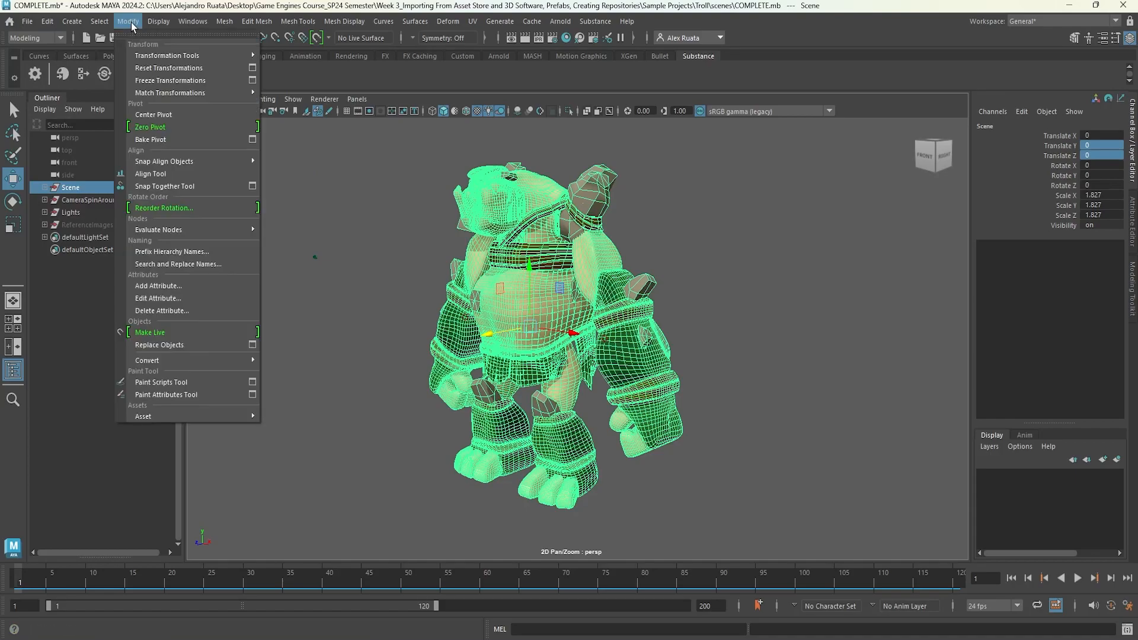
click(145, 77)
click(130, 26)
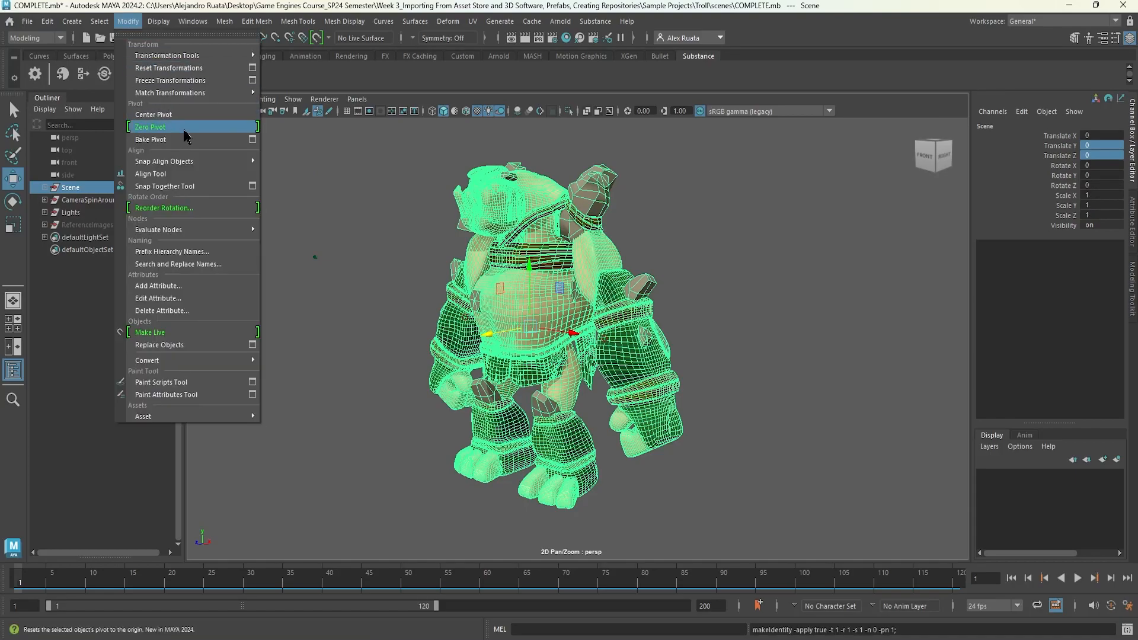
click(172, 120)
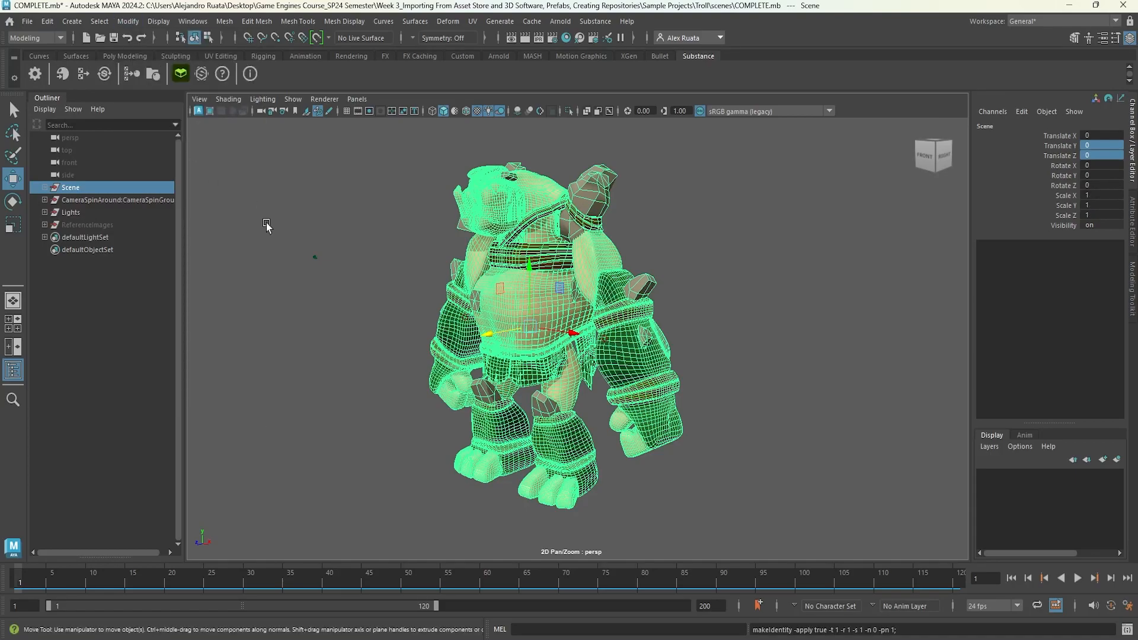
click(354, 332)
alt+drag(312, 298, 339, 314)
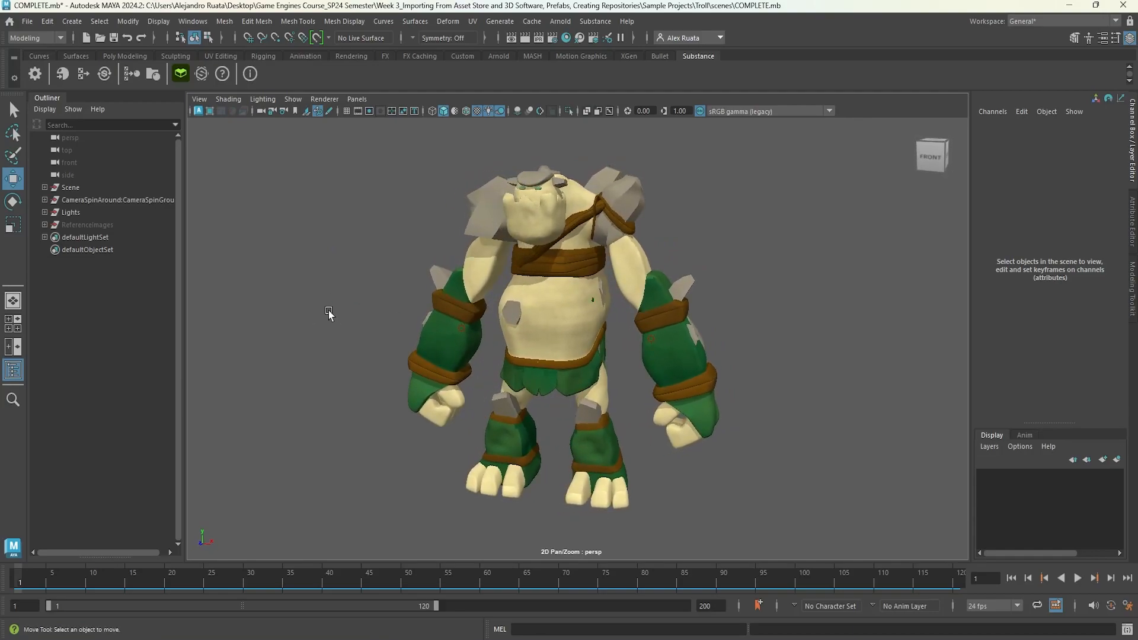
Step: Check the channel values of the Scene, camera spin-around and Lights groups
click(71, 189)
alt+drag(570, 246, 413, 268)
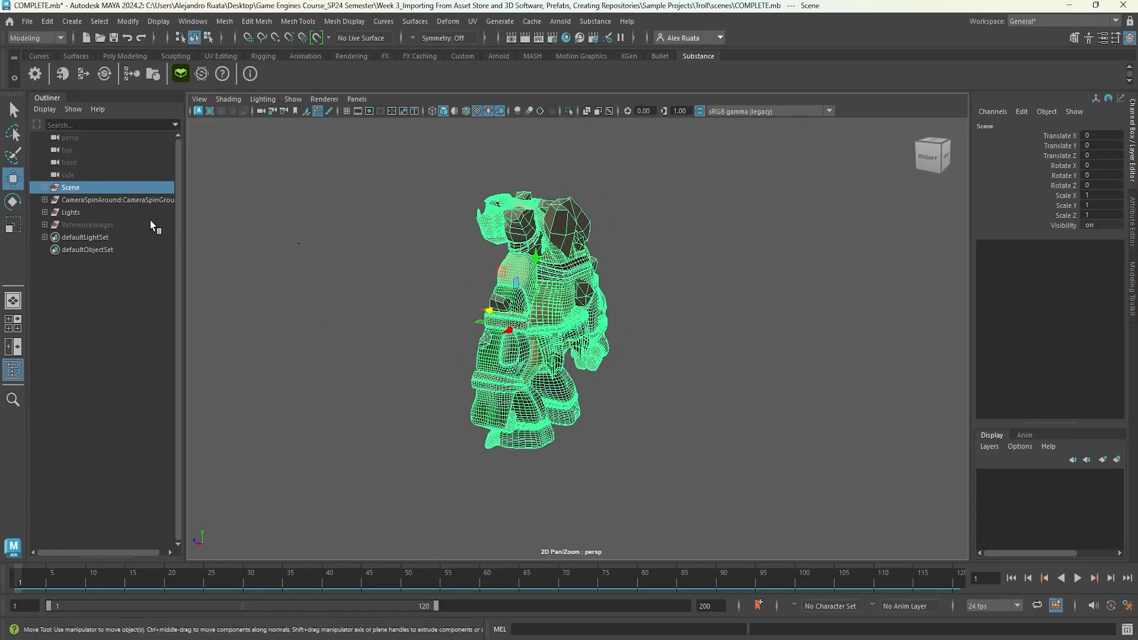
click(118, 199)
click(79, 213)
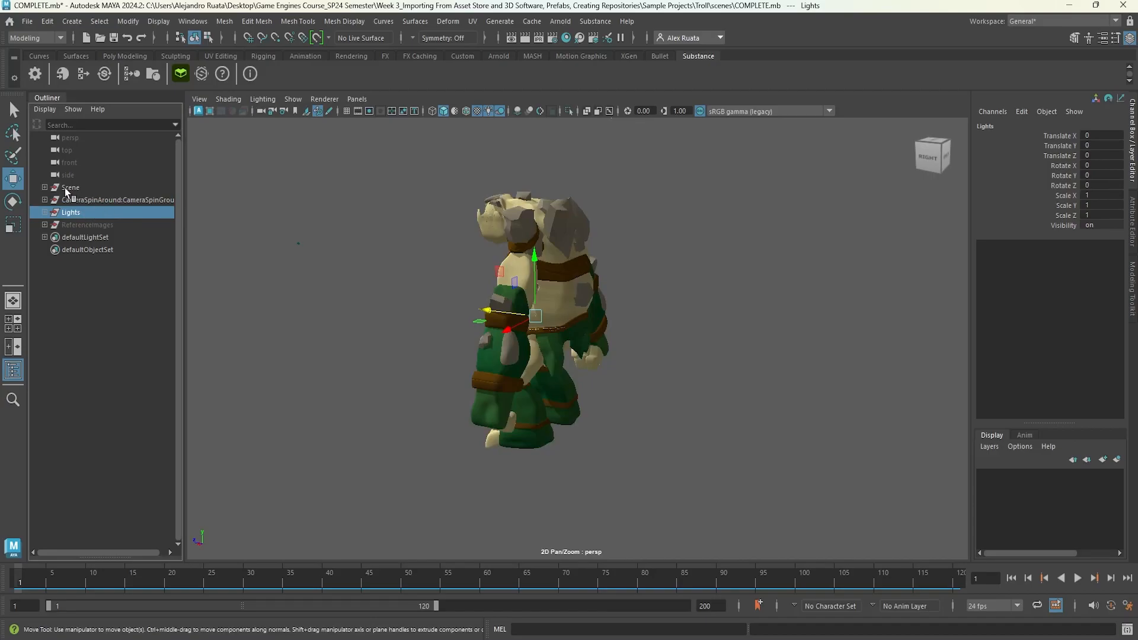
Step: Select only the Scene group, set the Export Selection file type to FBX export, and proceed to the export file dialog
click(70, 188)
alt+drag(539, 287, 680, 281)
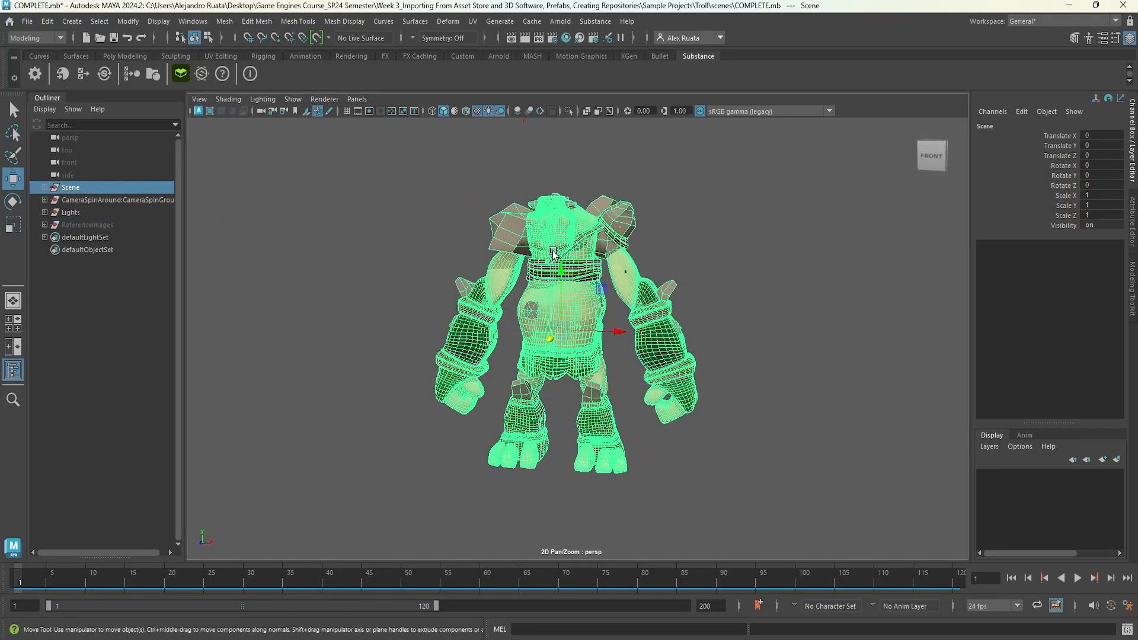
scroll(551, 248, up, 3)
scroll(551, 251, down, 2)
mouse_move(520, 265)
alt+mouse_down()
mouse_move(576, 278)
mouse_move(516, 264)
alt+mouse_up()
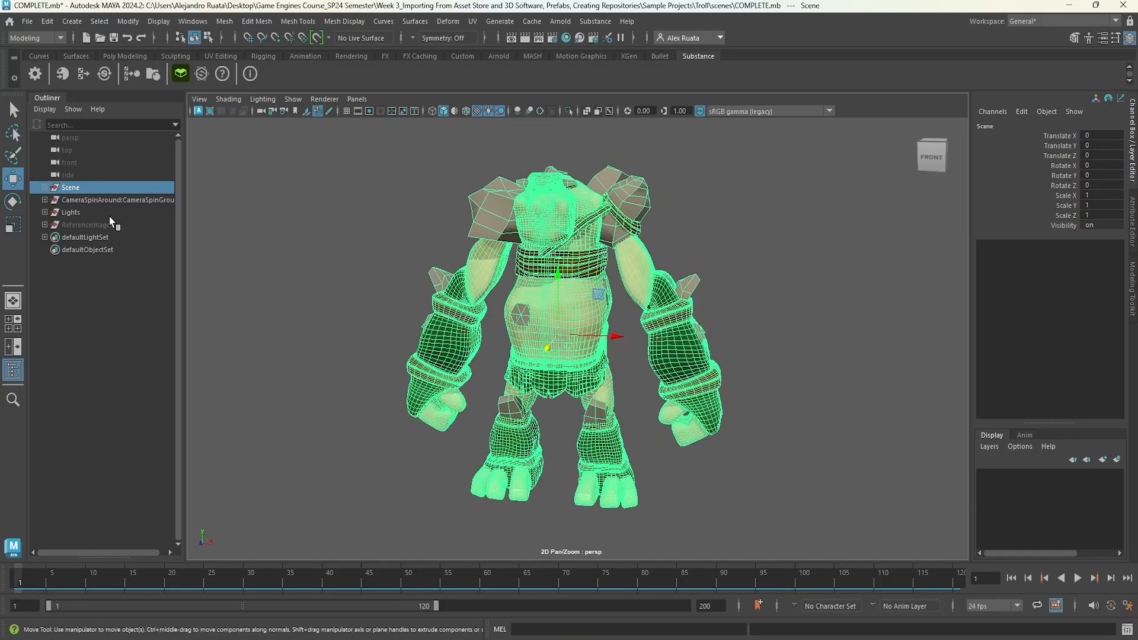
click(30, 24)
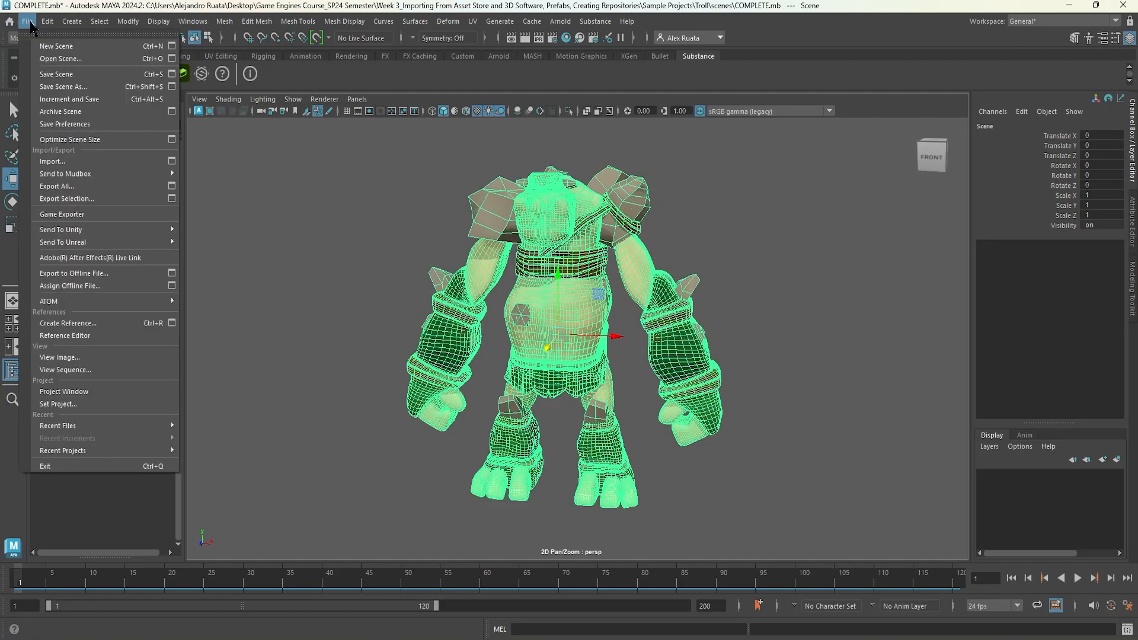
click(173, 200)
key(ctrl)
key(ctrl)
click(414, 215)
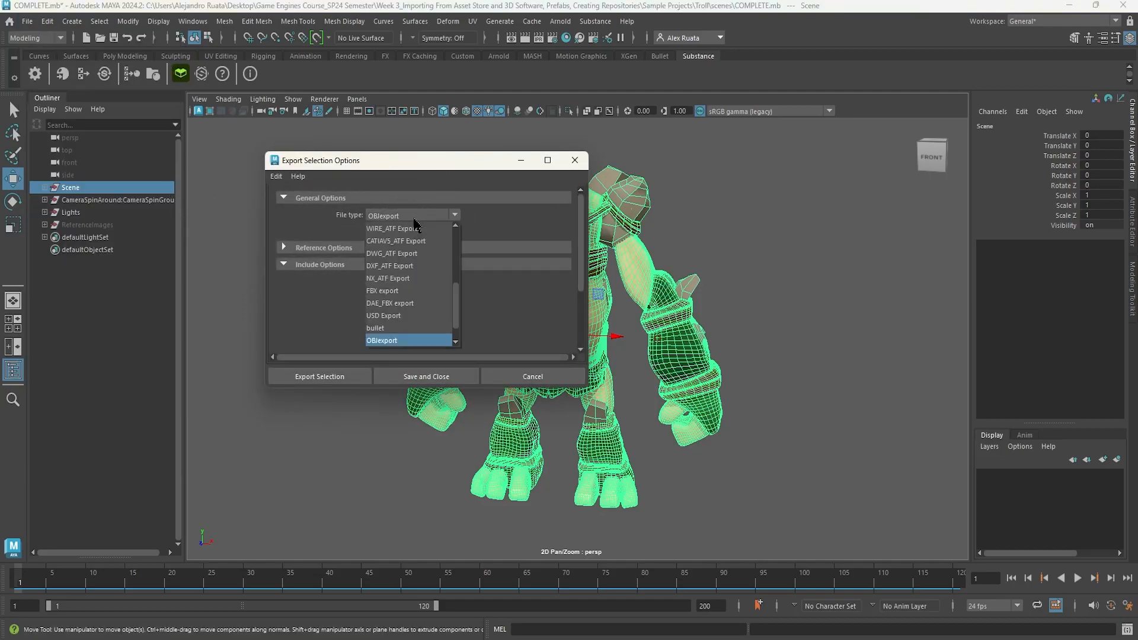
click(409, 266)
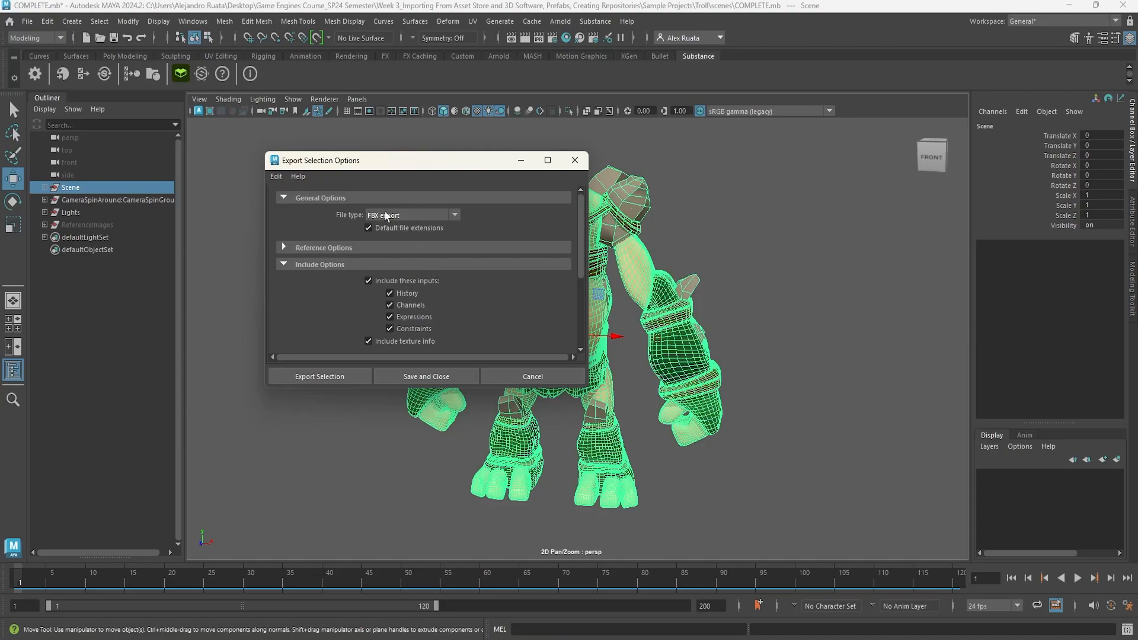
click(337, 379)
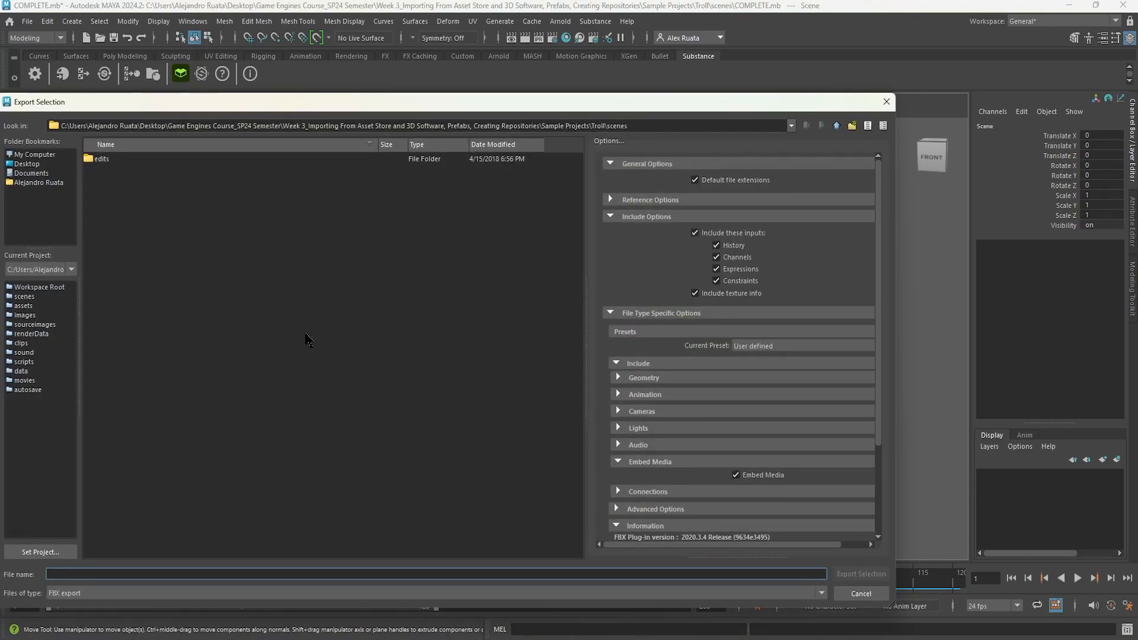
Step: Set the FBX export location to the Desktop folder and name the file Troll
click(40, 164)
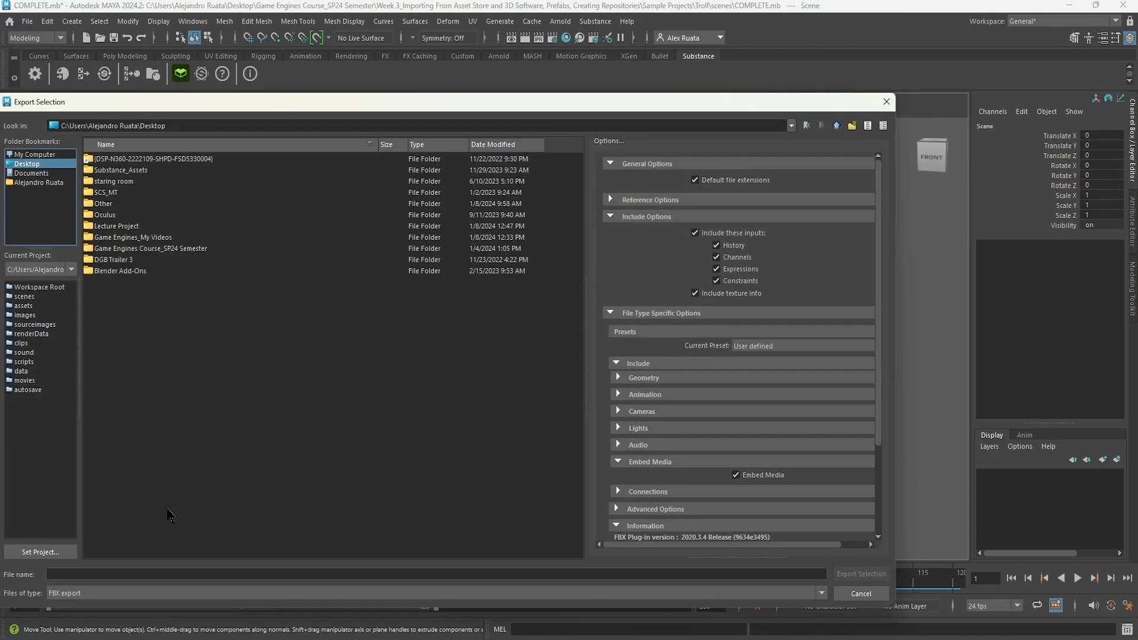
click(143, 573)
text(Troll)
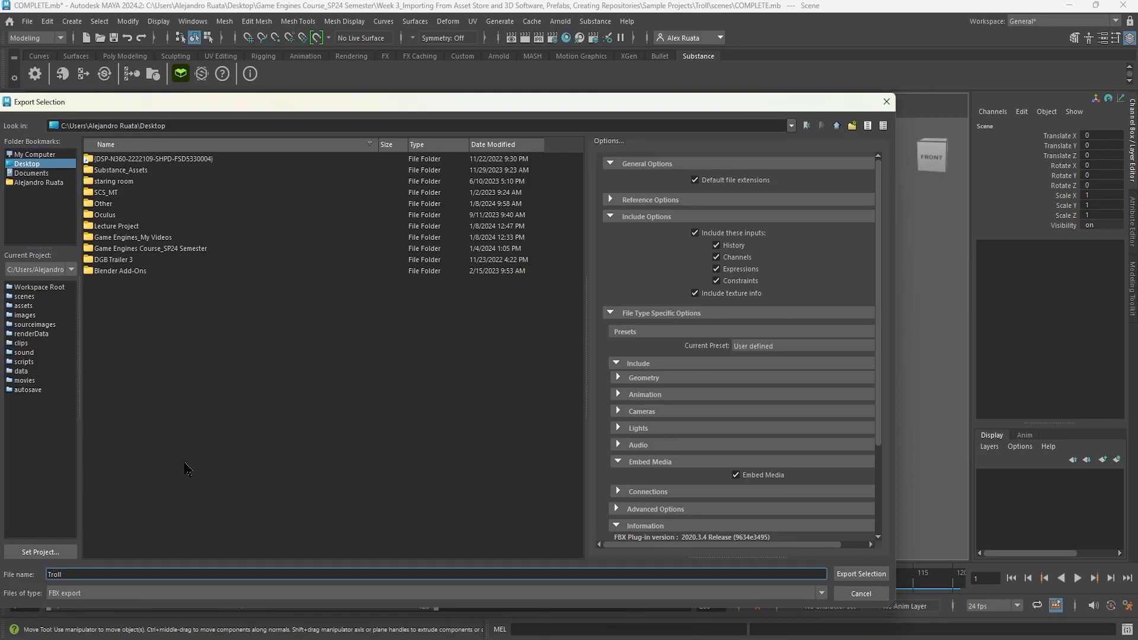
Step: Review the FBX export options, including Include Options, File Type Specific Options and Embed Media
scroll(668, 258, down, 2)
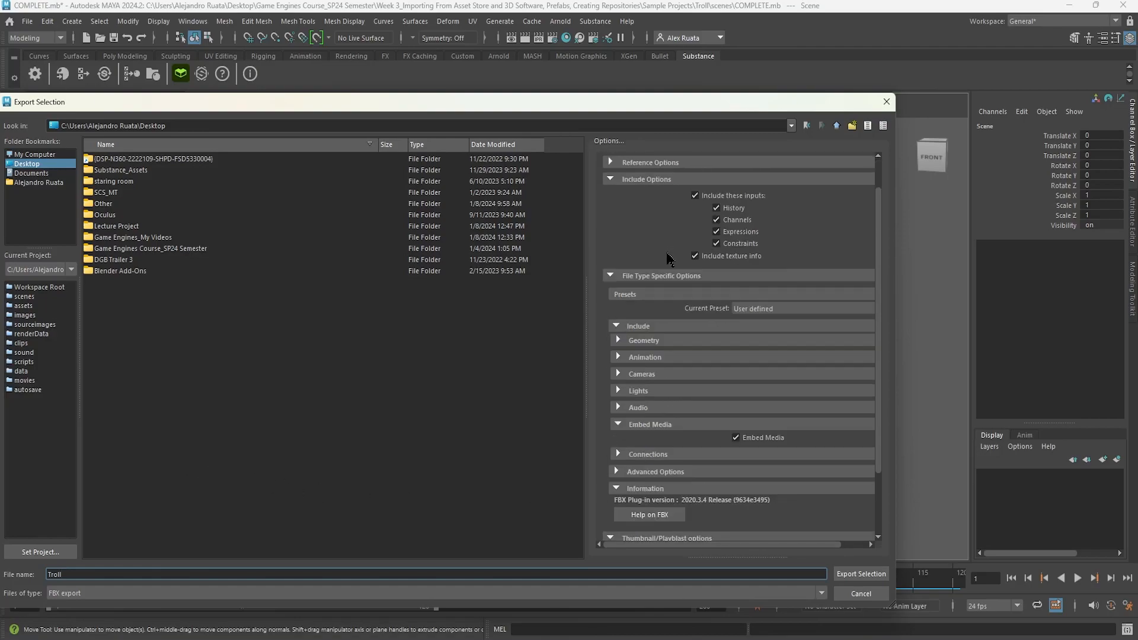
scroll(646, 252, up, 2)
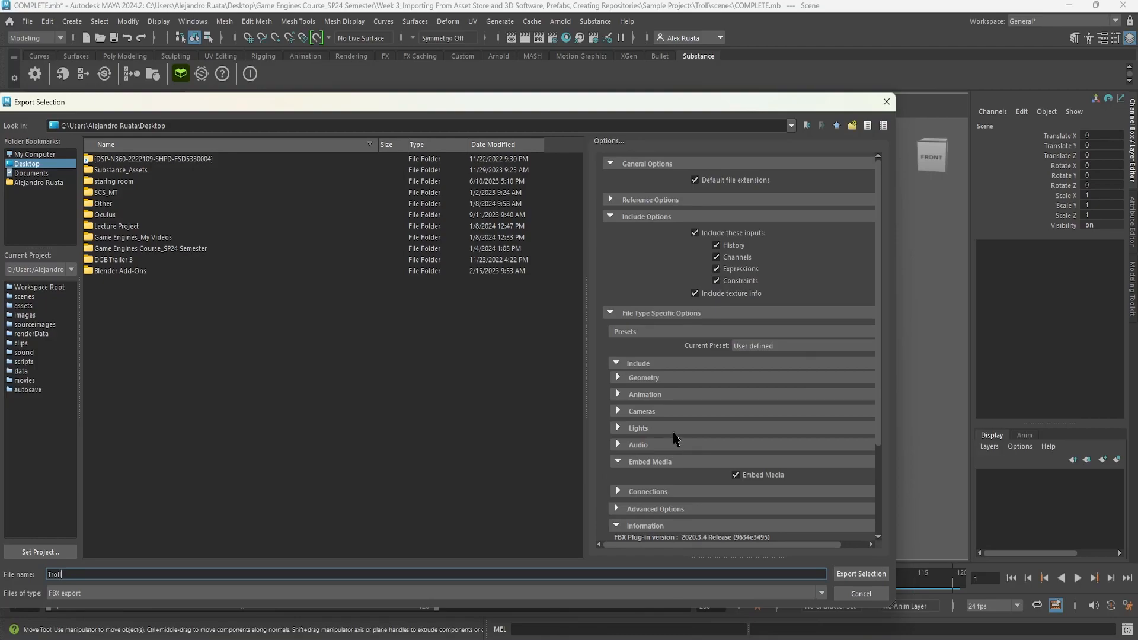
scroll(675, 437, down, 2)
scroll(676, 437, down, 1)
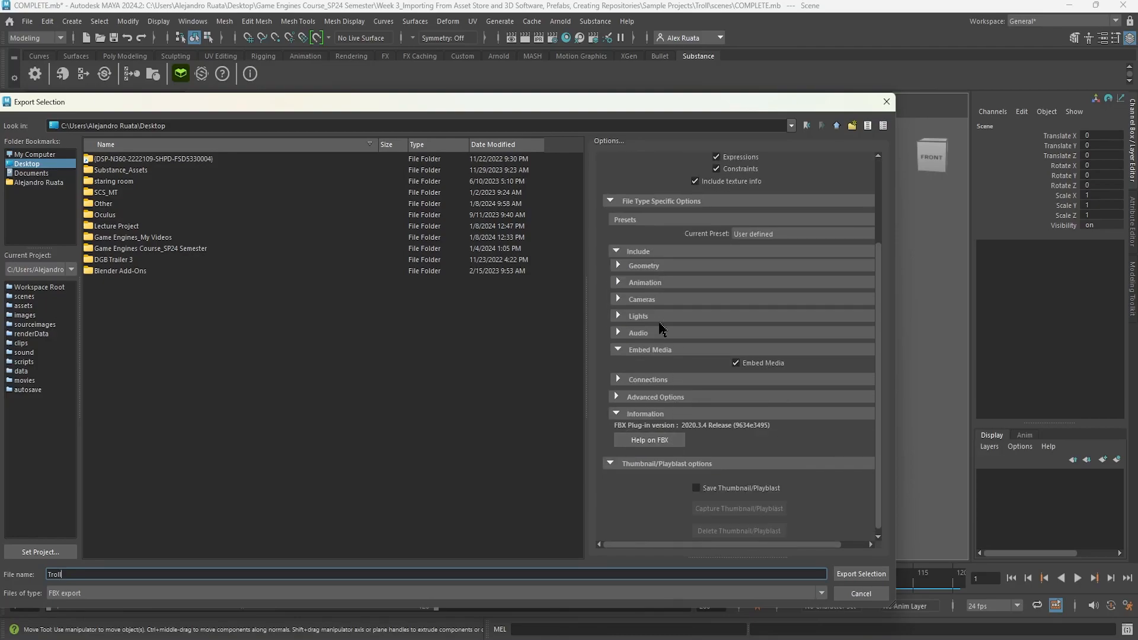
key(ctrl)
key(ctrl)
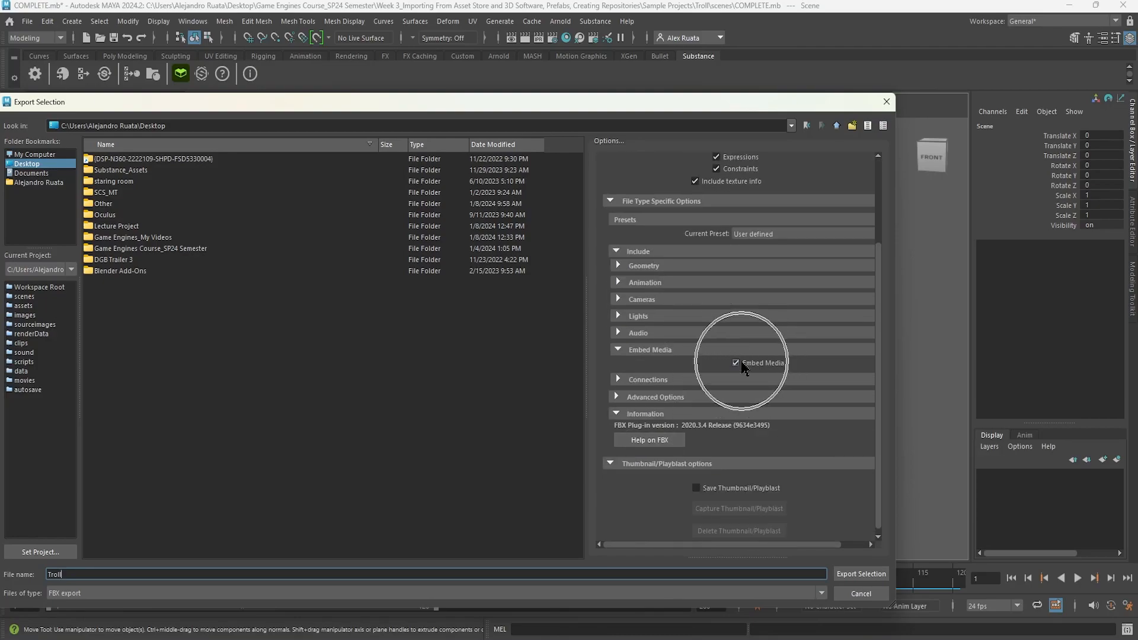
key(ctrl)
key(ctrl)
scroll(738, 362, up, 3)
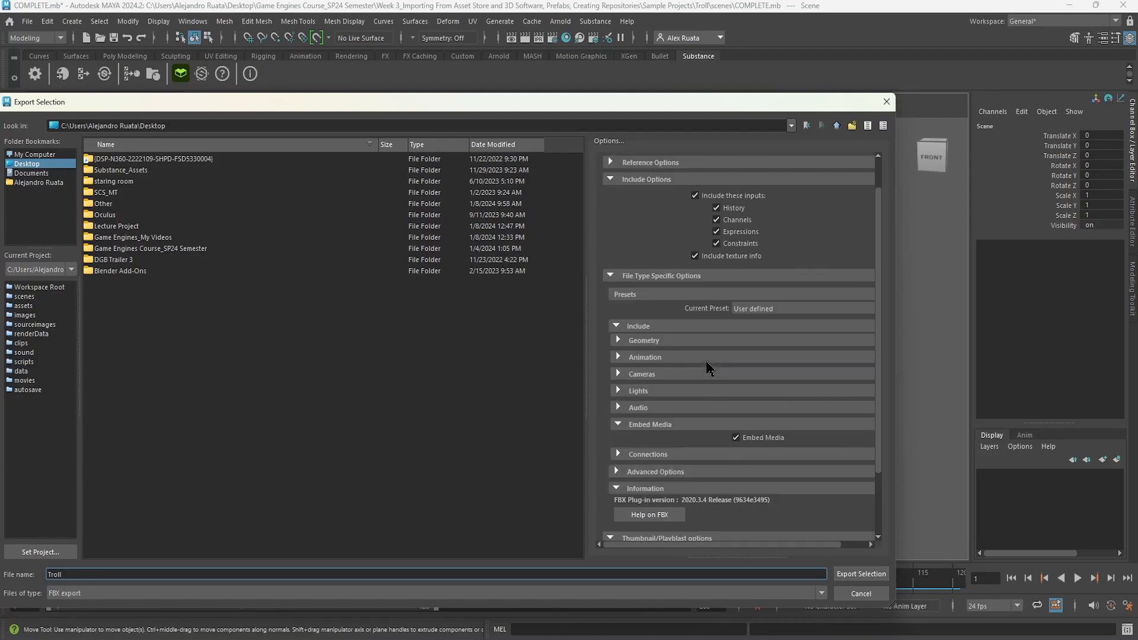
click(616, 219)
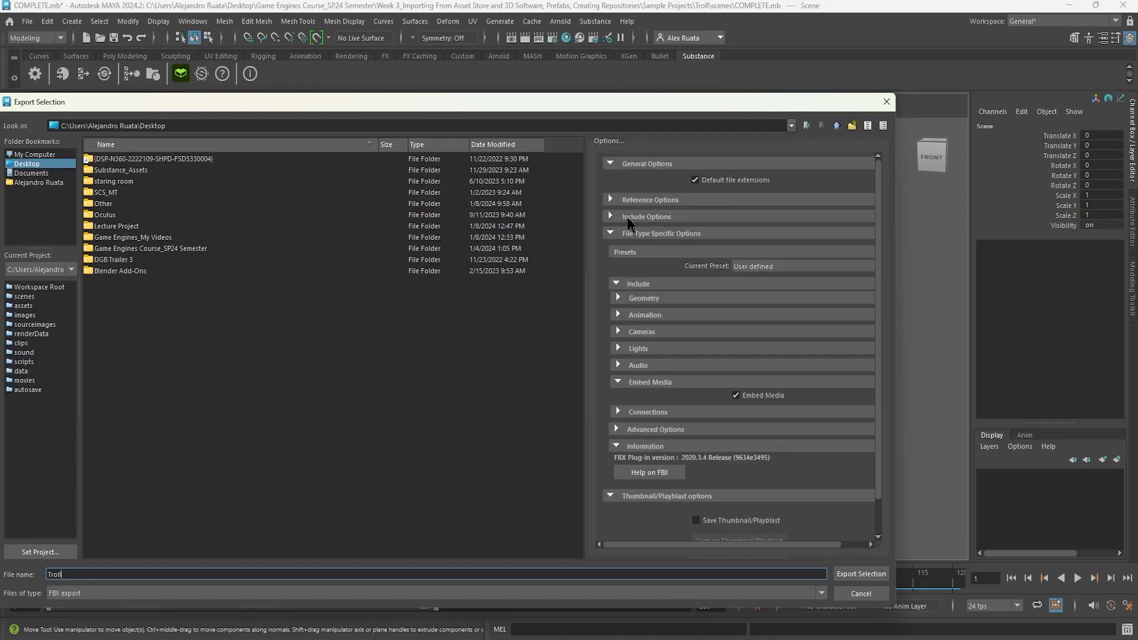
click(616, 219)
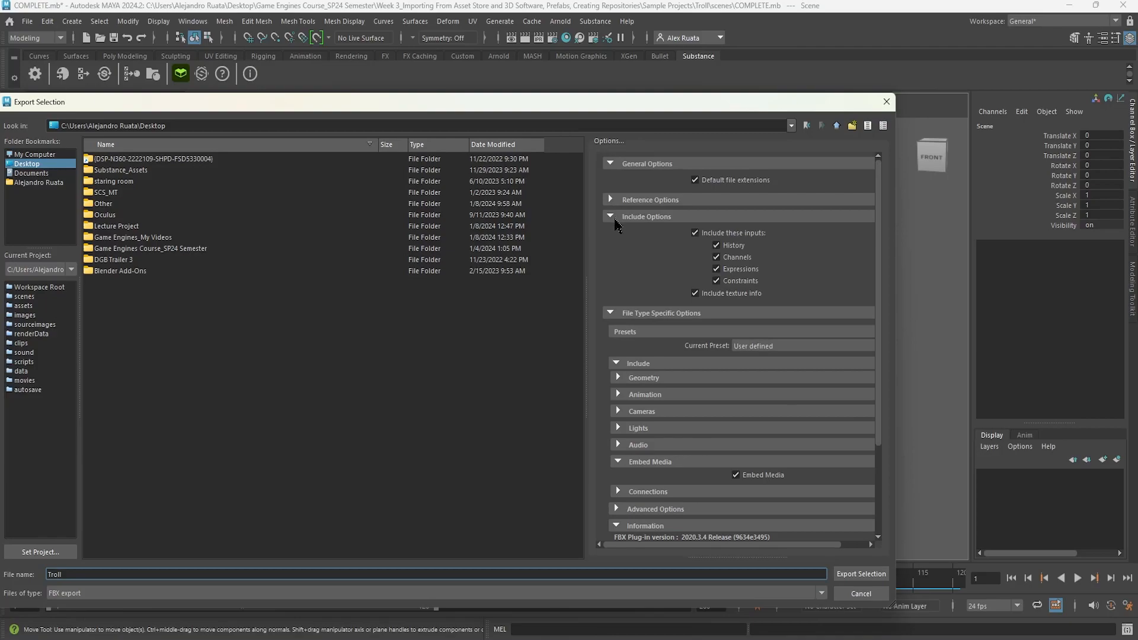
click(614, 316)
click(621, 315)
scroll(621, 330, down, 3)
click(623, 388)
click(625, 388)
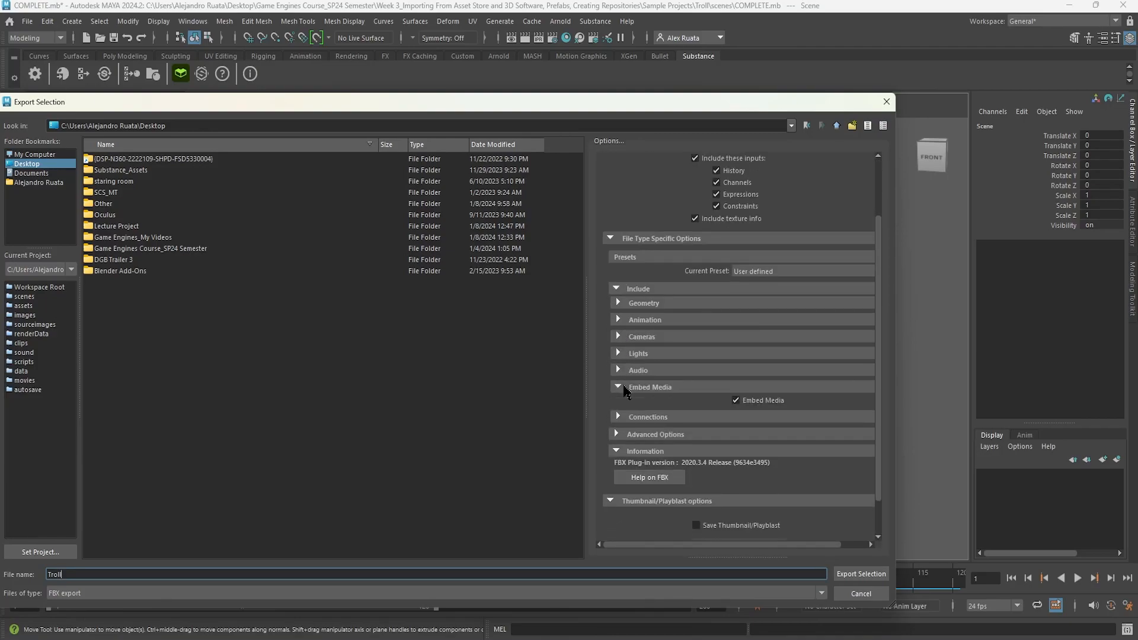
Step: Go over the Embed Media setting, export the Scene group as the Troll FBX, and clear the selection
click(760, 405)
click(754, 402)
click(735, 400)
click(859, 575)
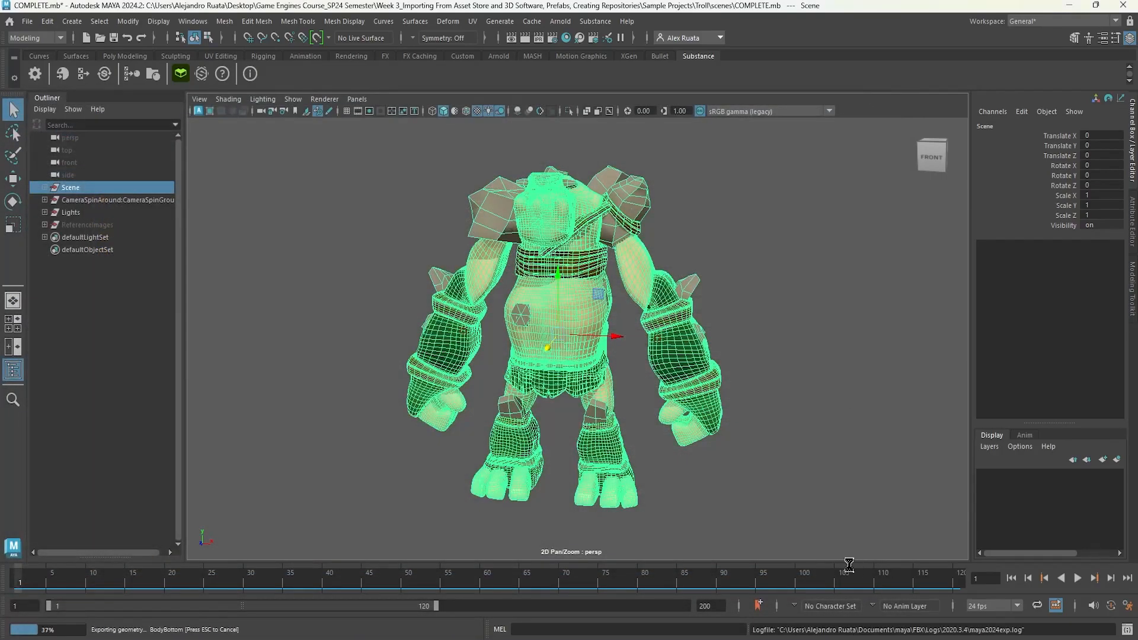
click(818, 494)
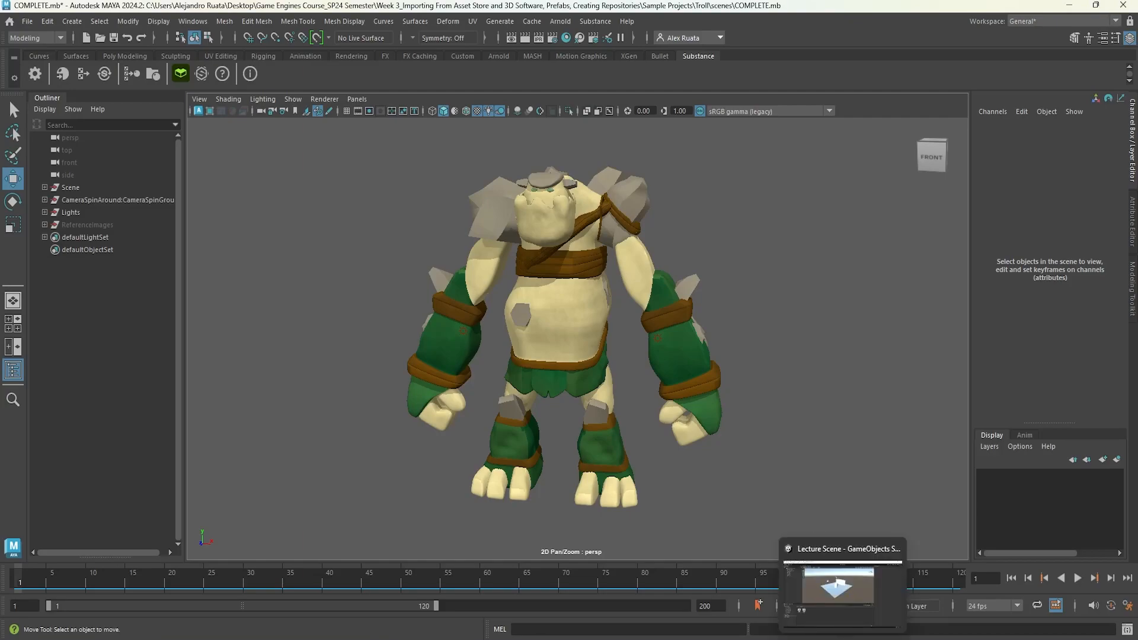
Step: Switch to the Unity Lecture Scene project and create a folder named Maya inside Assets
click(842, 638)
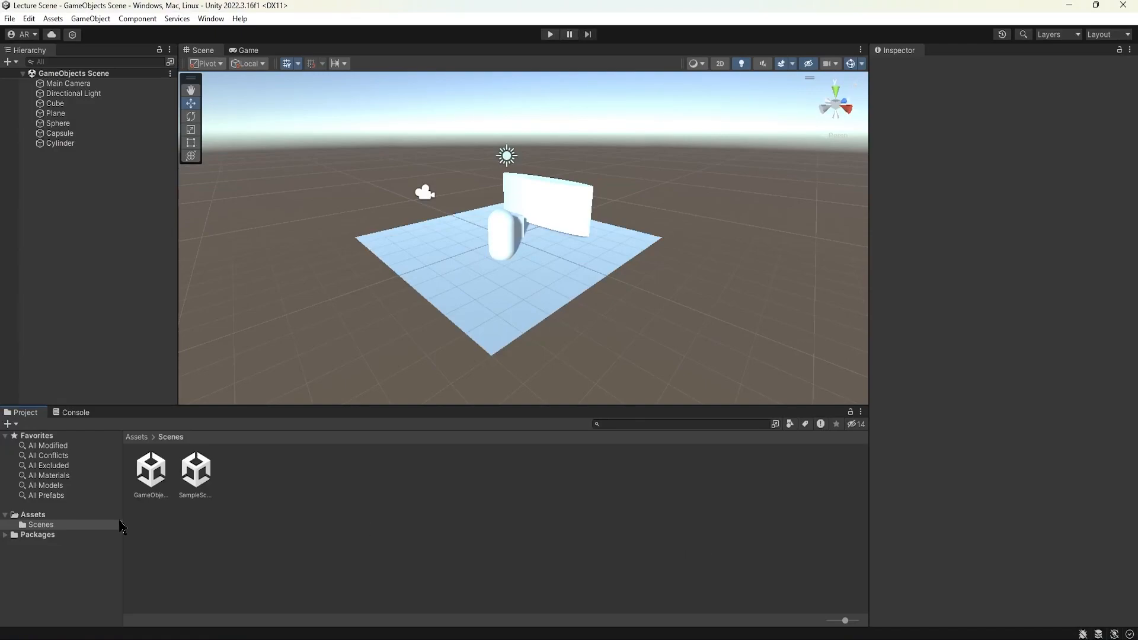
click(43, 516)
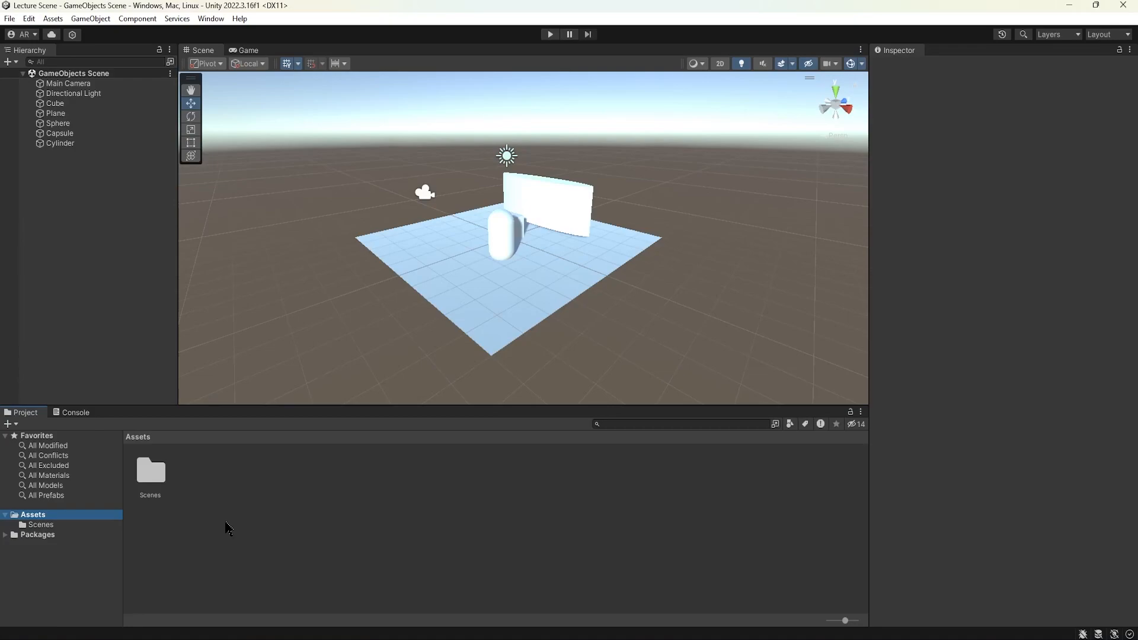
click(221, 522)
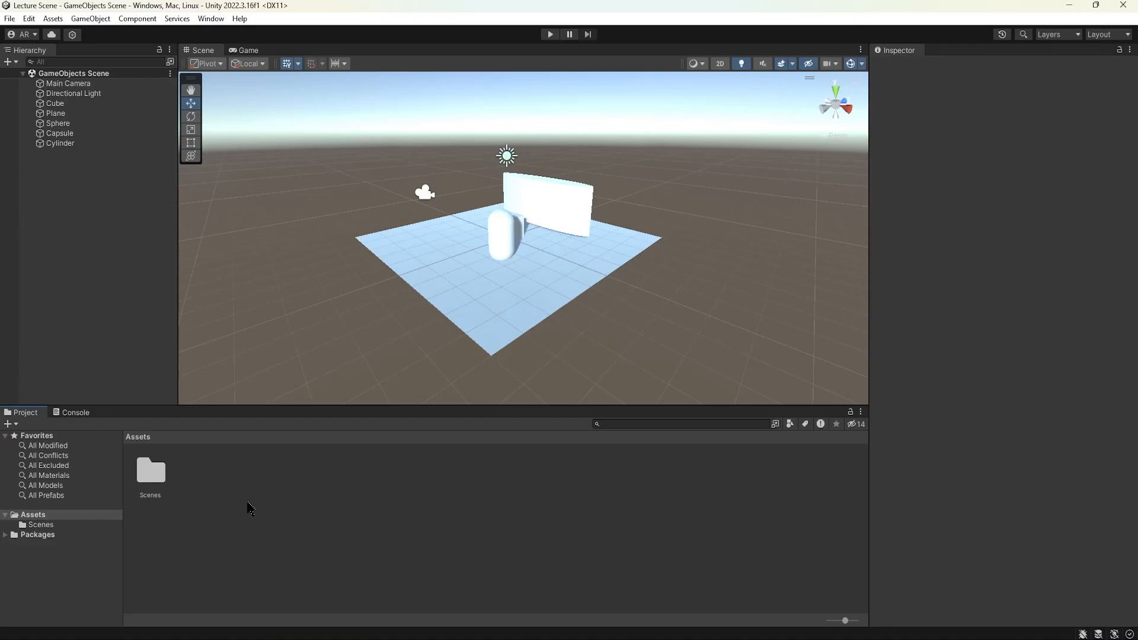
right_click(269, 501)
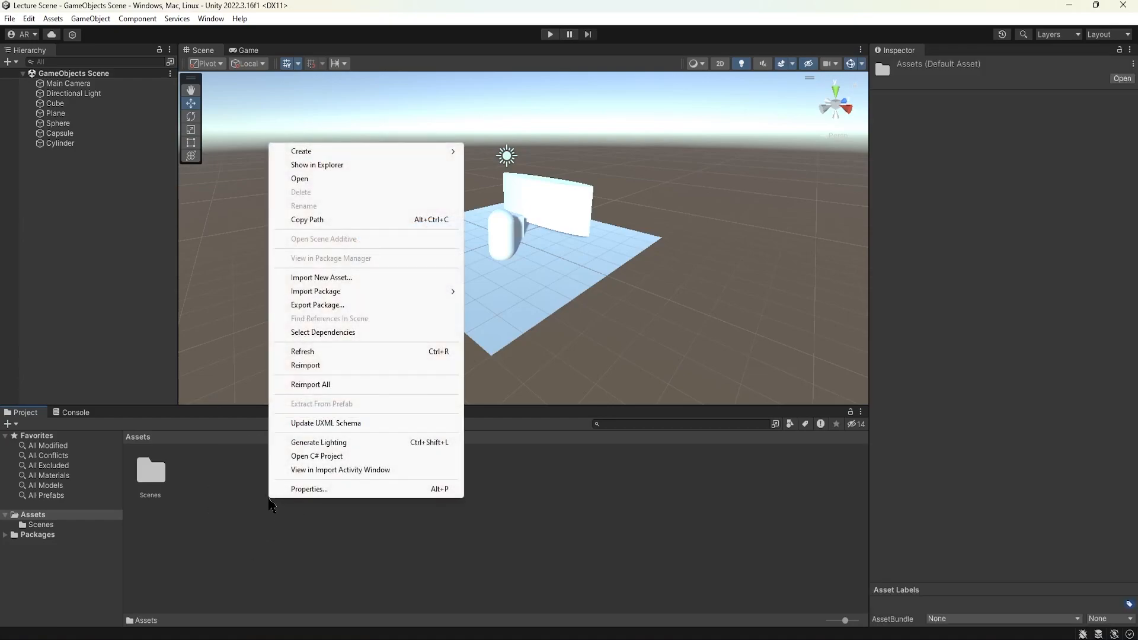
mouse_move(368, 157)
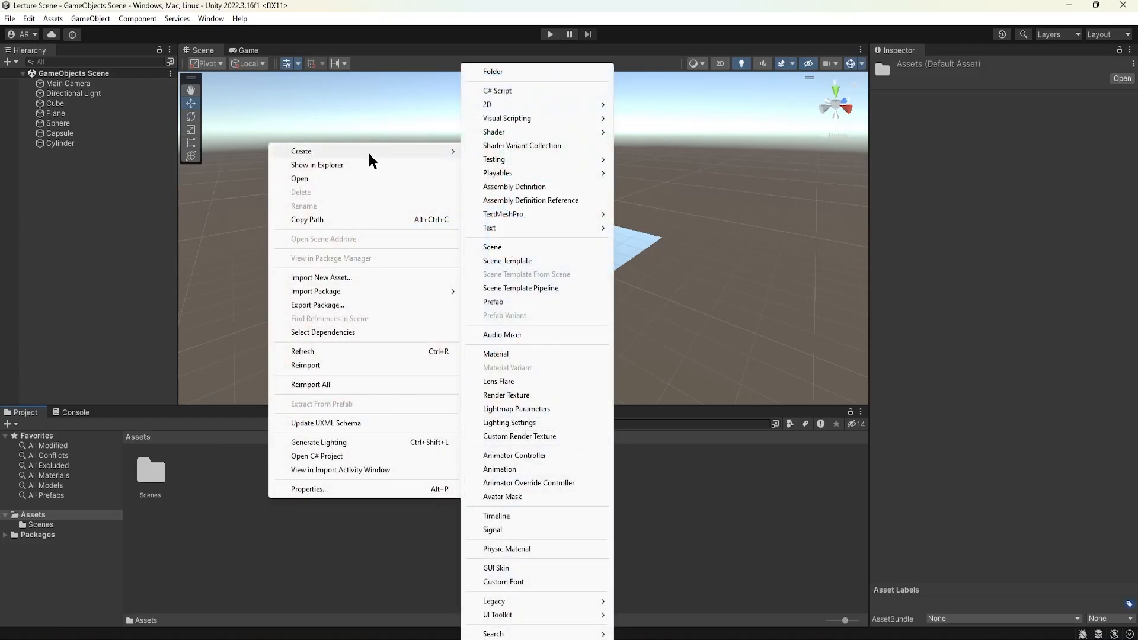
click(504, 73)
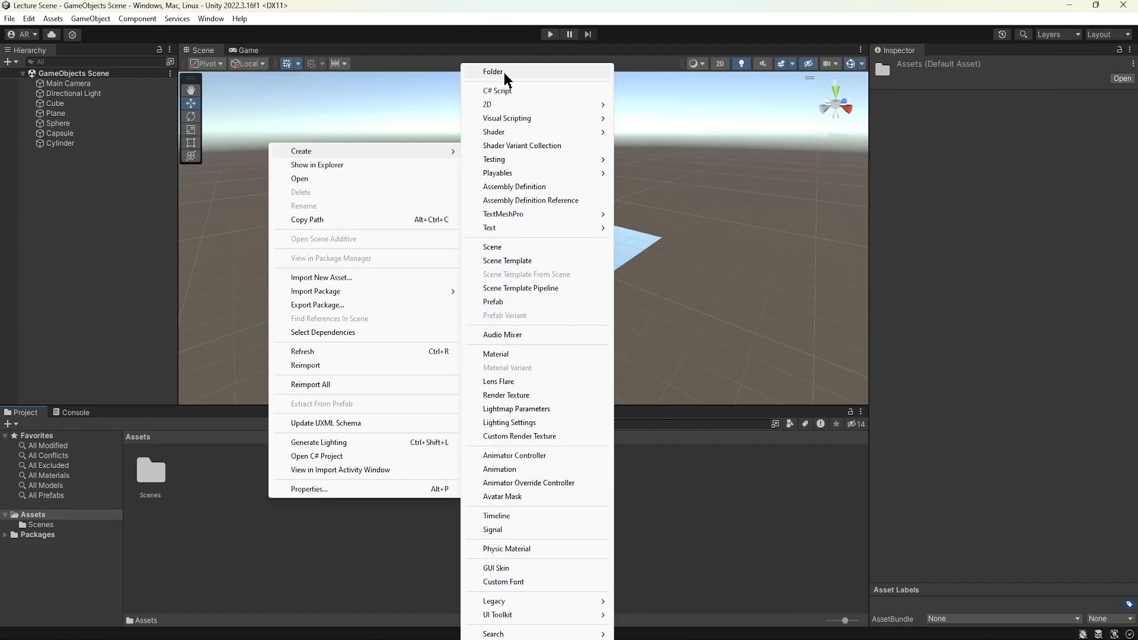
text(Maya)
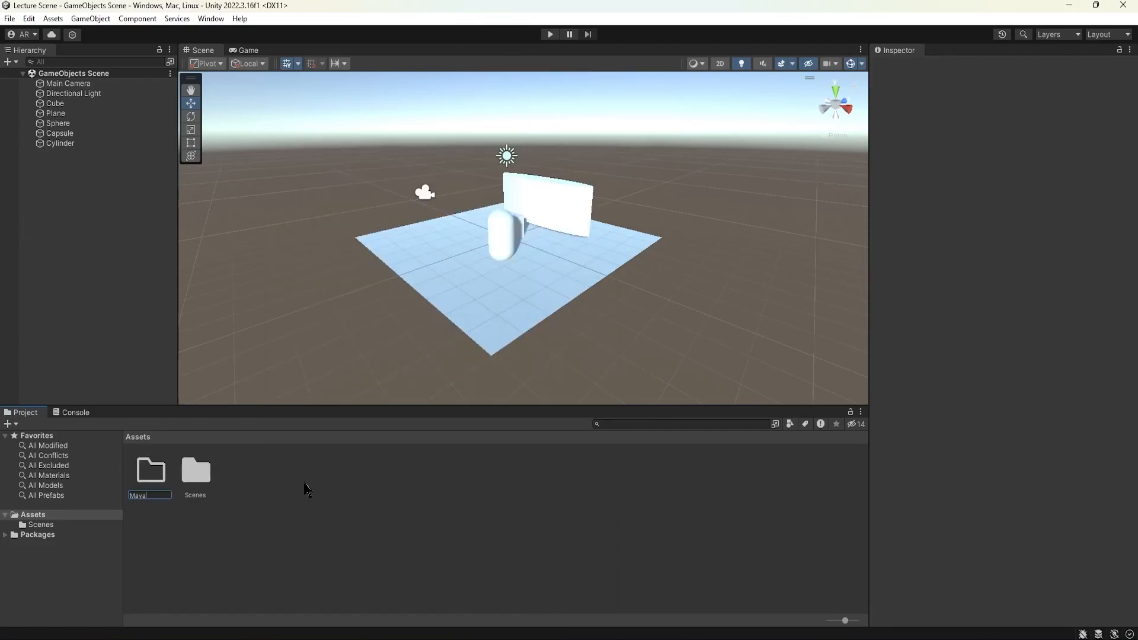
key(Return)
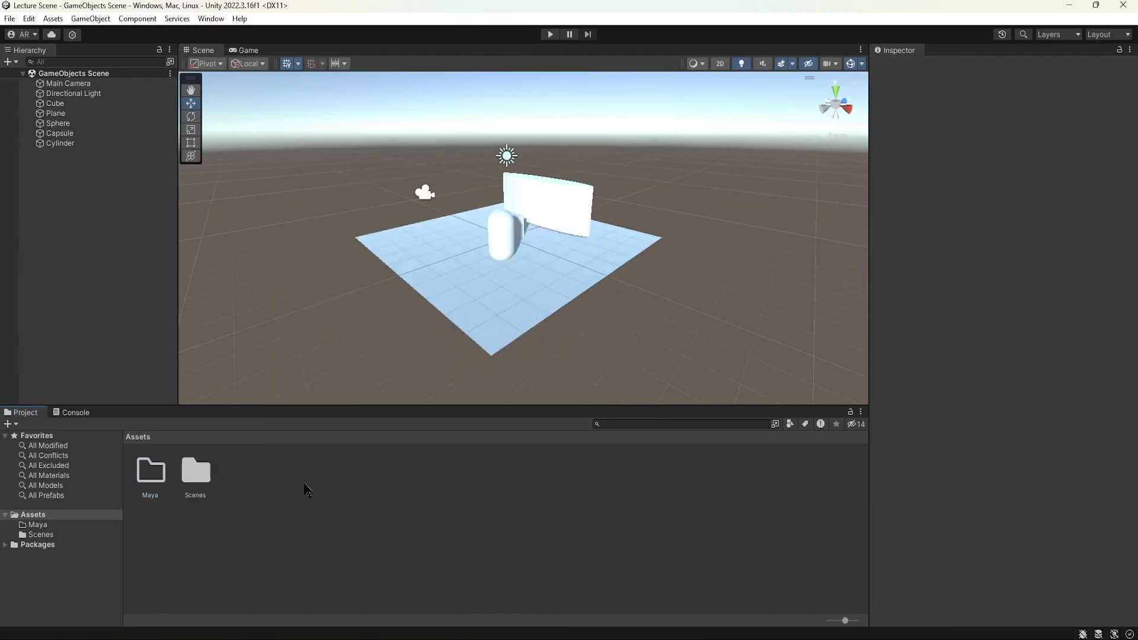
Step: Import Troll.fbx from the Desktop as a new asset into the Maya folder
double_click(152, 477)
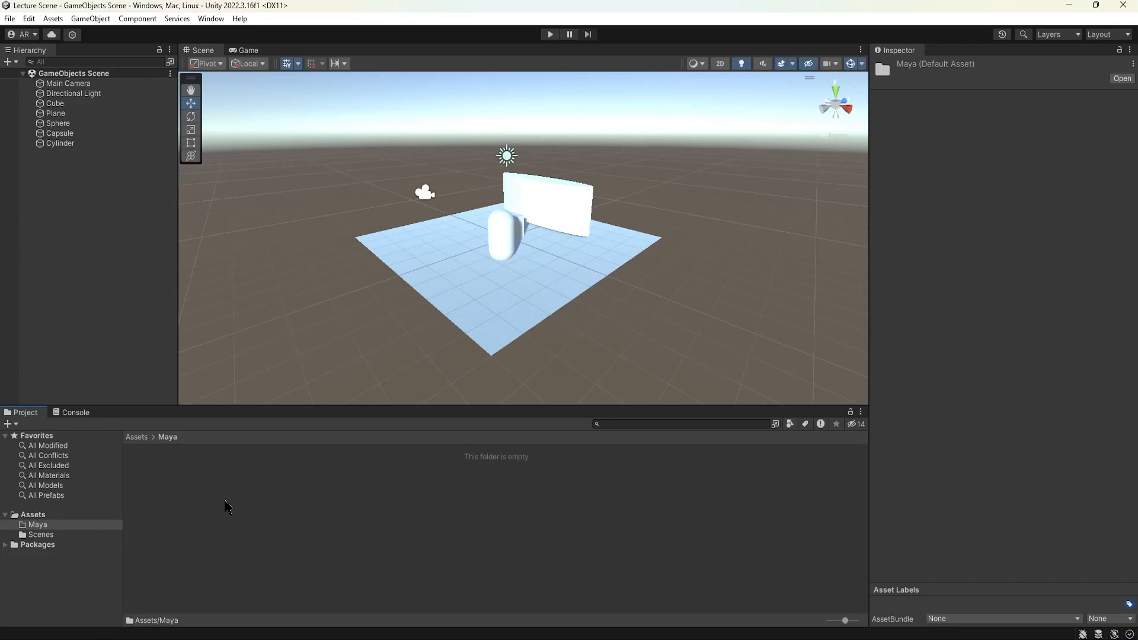
right_click(225, 502)
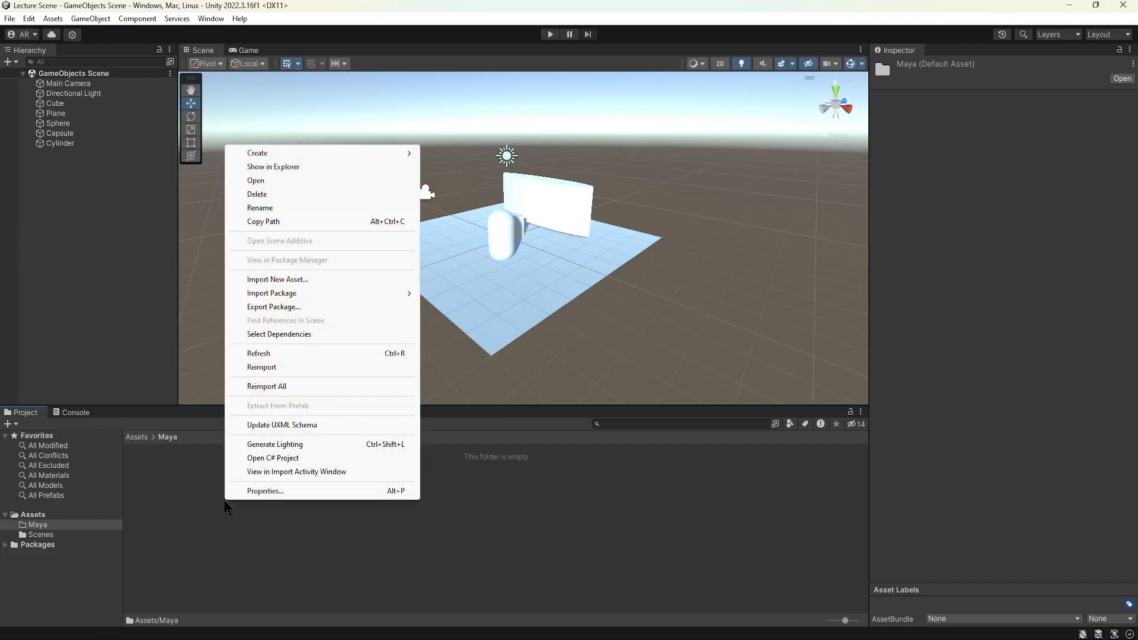
click(294, 281)
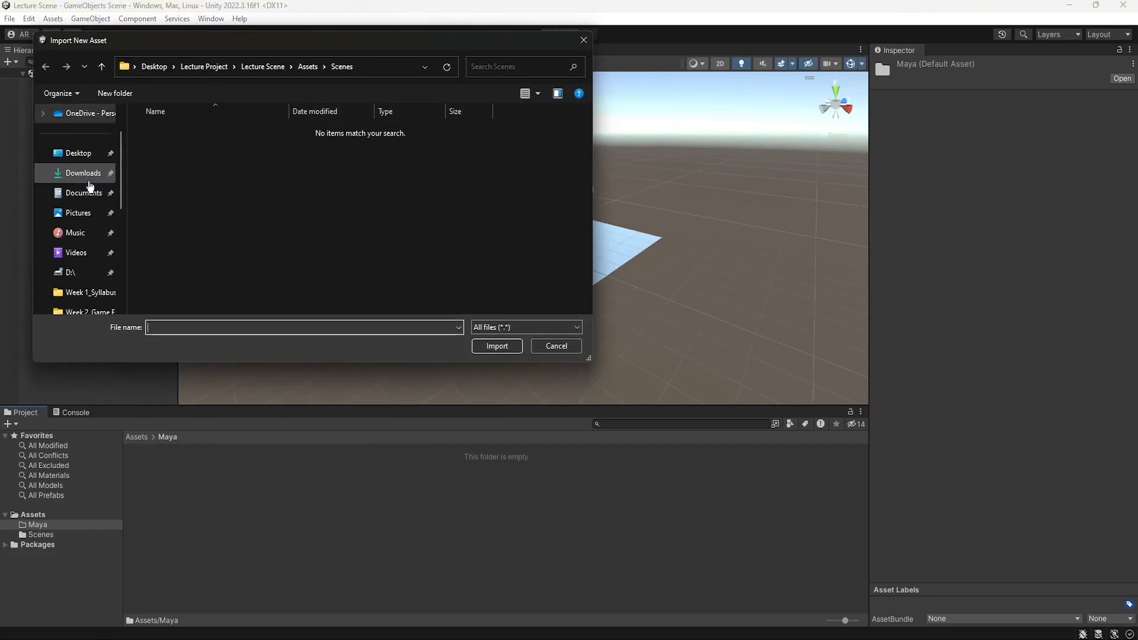
click(77, 153)
scroll(175, 192, down, 3)
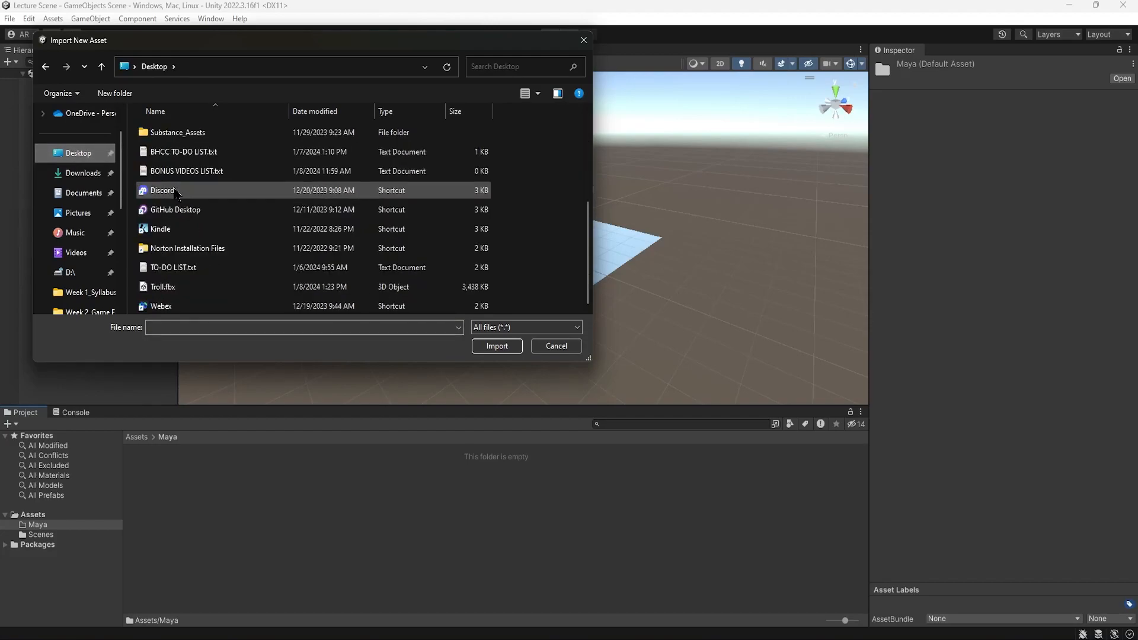
click(178, 288)
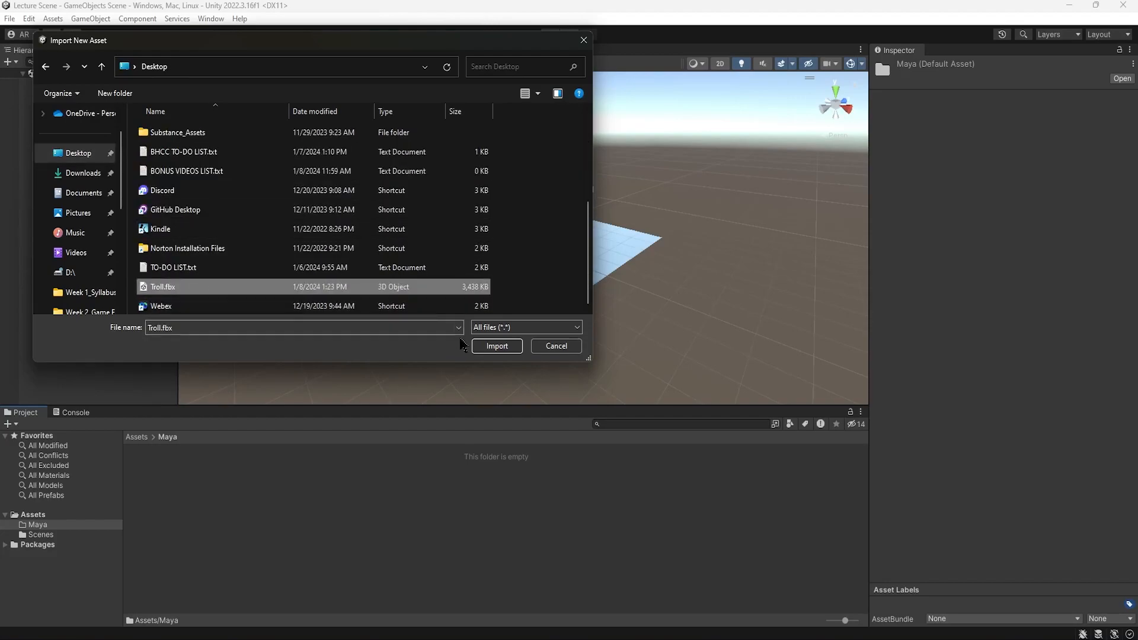
click(496, 346)
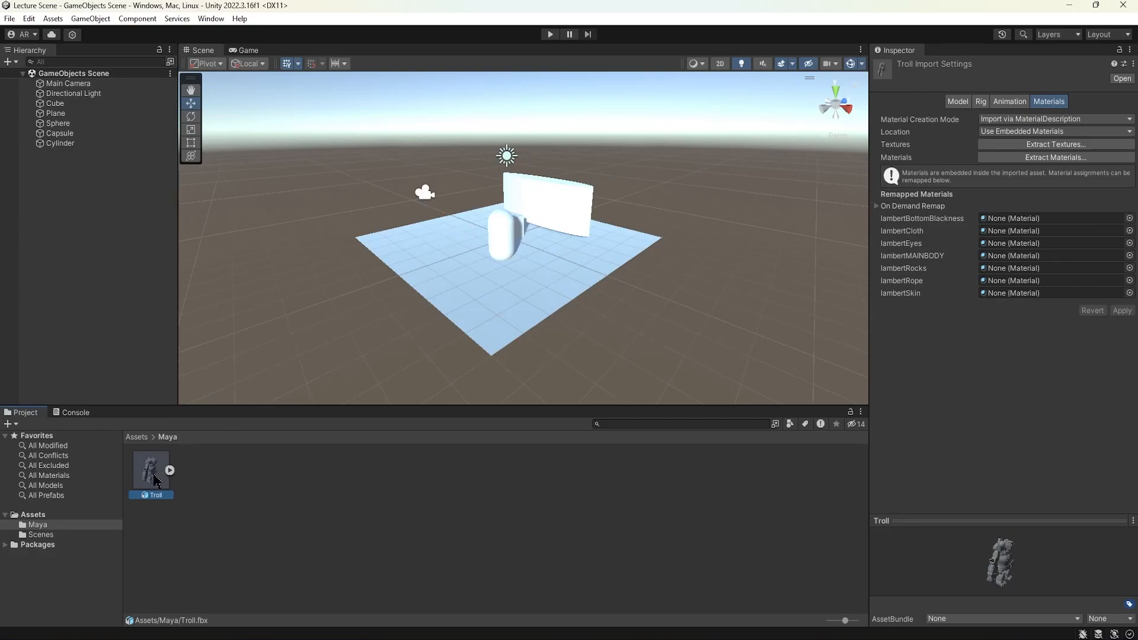
Step: Place a trial copy of the Troll model in the scene beside the plane and delete it
drag(155, 483, 323, 307)
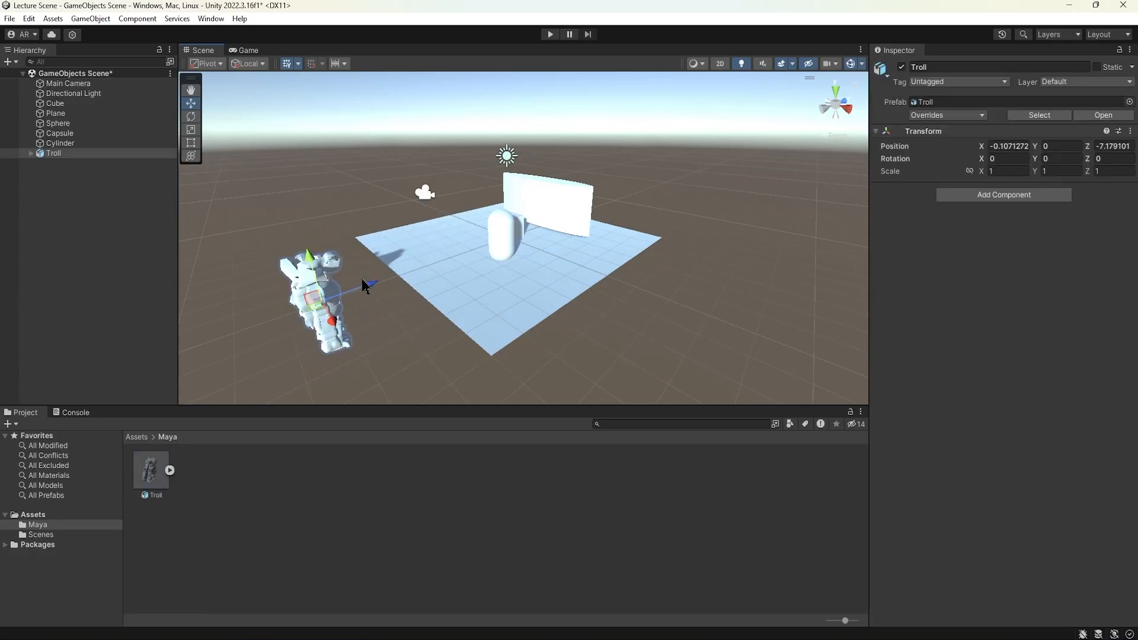
key(Delete)
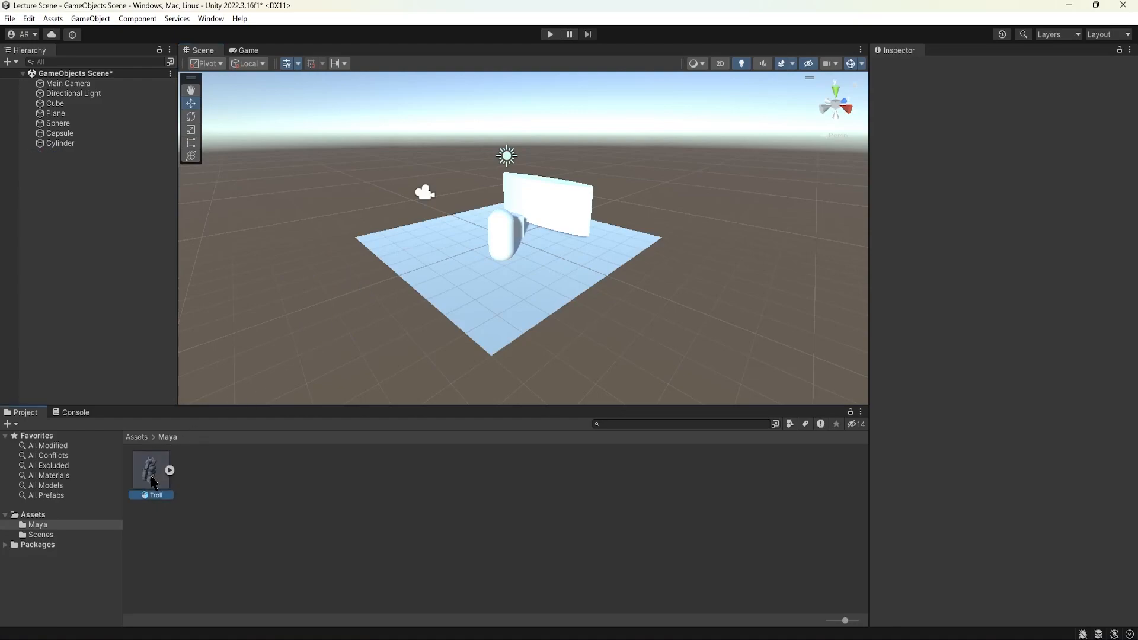
Step: Add the Troll model to the scene hierarchy and raise it onto the plane at about Y 1.285
drag(66, 236, 66, 235)
alt+drag(622, 286, 451, 263)
scroll(444, 261, up, 10)
click(519, 122)
click(517, 175)
drag(518, 174, 519, 95)
drag(566, 147, 535, 239)
scroll(319, 158, down, 3)
scroll(486, 238, down, 2)
scroll(505, 235, down, 2)
scroll(395, 182, up, 3)
Step: Rotate the troll to about 239 degrees around Y and move it behind the capsule on the plane
key(e)
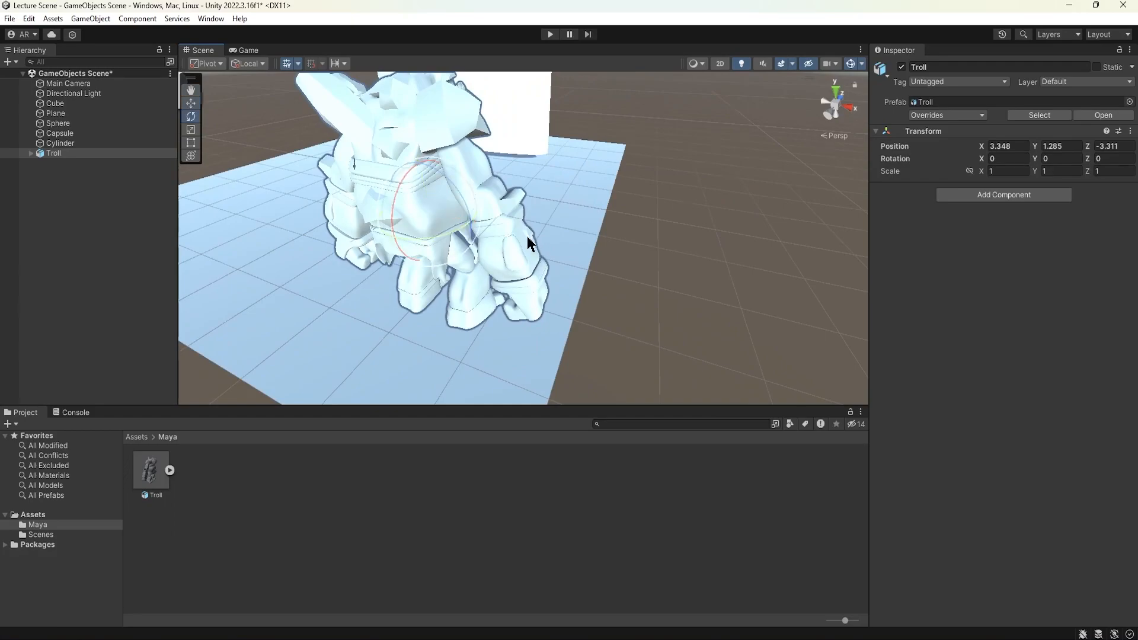
drag(461, 233, 274, 238)
key(w)
scroll(473, 246, down, 4)
middle_drag(385, 228, 495, 230)
alt+drag(495, 230, 478, 213)
key(e)
key(w)
drag(606, 193, 460, 184)
Step: Examine the troll's face, body and materials in the scene from several angles and distances
click(391, 181)
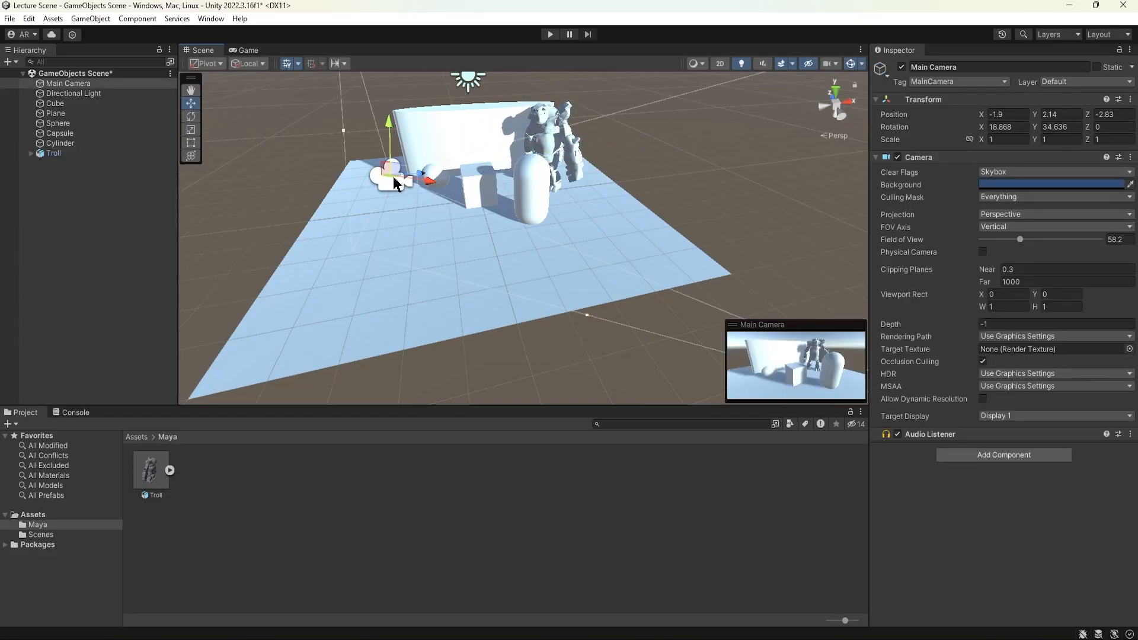
click(554, 154)
alt+drag(565, 148, 648, 194)
drag(448, 190, 650, 185)
key(f)
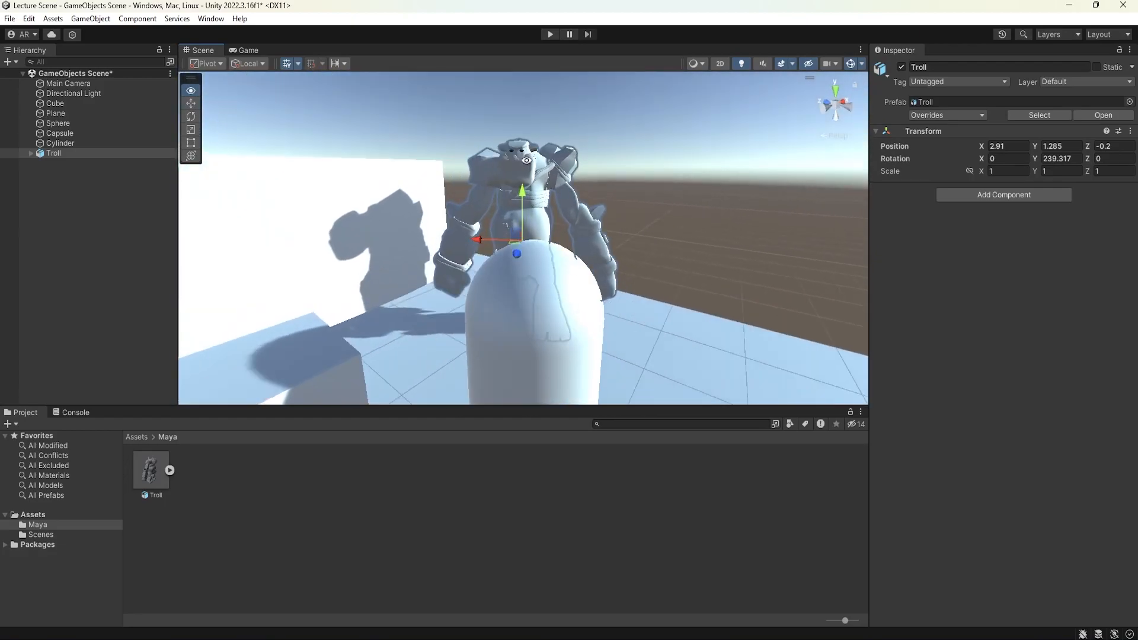
click(650, 186)
scroll(584, 191, up, 6)
alt+drag(541, 284, 400, 240)
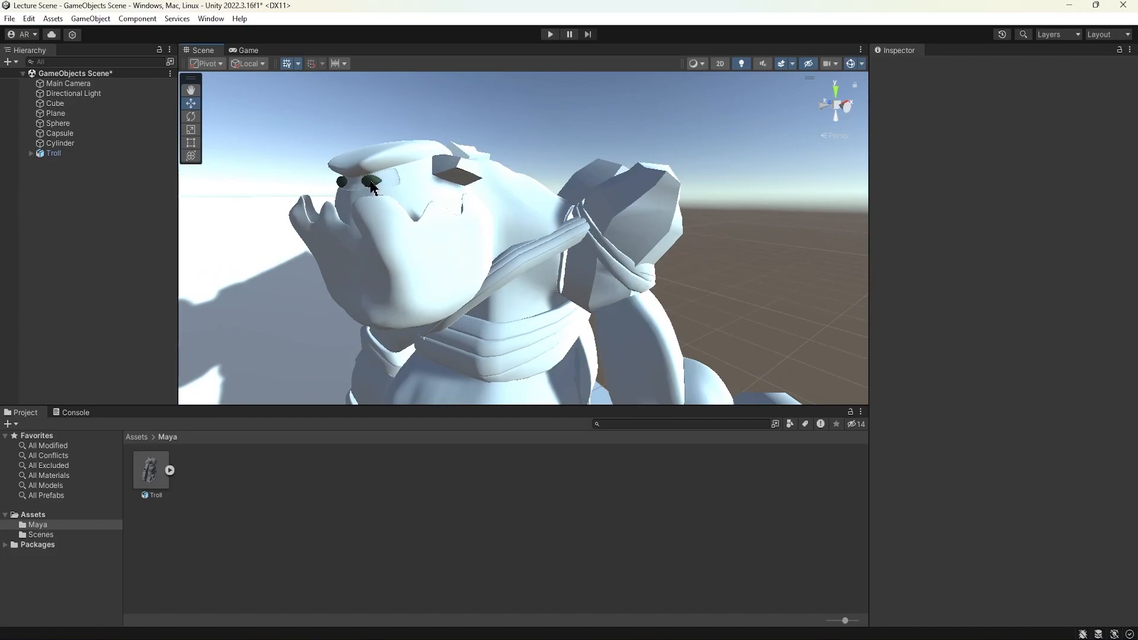
scroll(517, 279, down, 5)
alt+drag(521, 266, 184, 302)
alt+drag(114, 317, 579, 317)
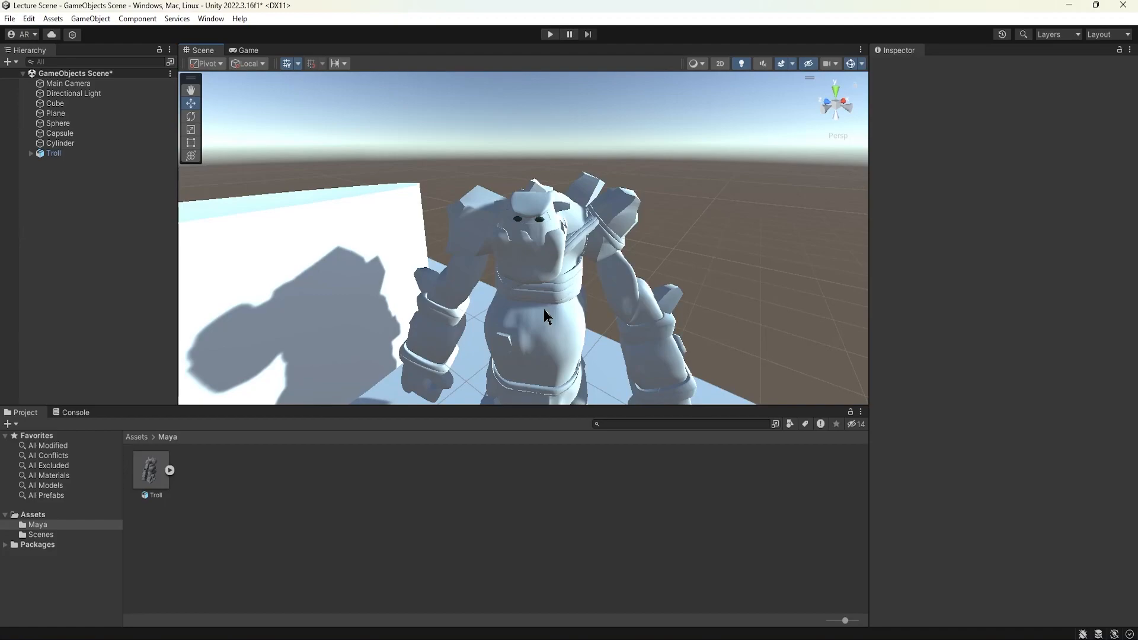
mouse_move(542, 308)
alt+mouse_down()
mouse_move(512, 266)
mouse_move(535, 281)
alt+mouse_up()
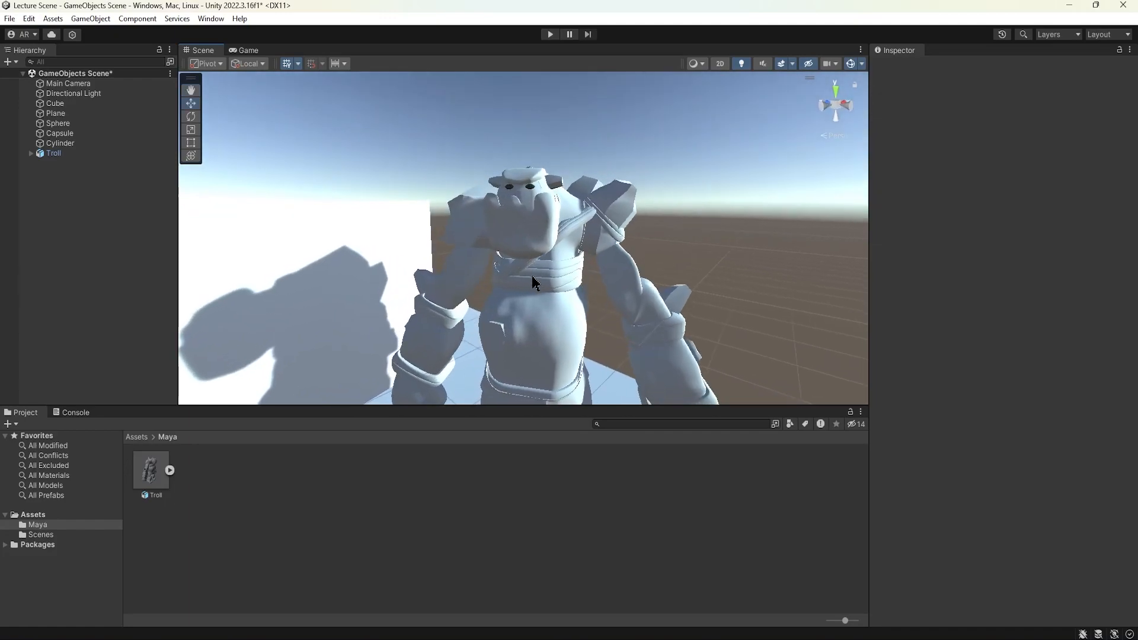
Step: Extract the Troll model's embedded materials and textures into the Maya folder
click(149, 472)
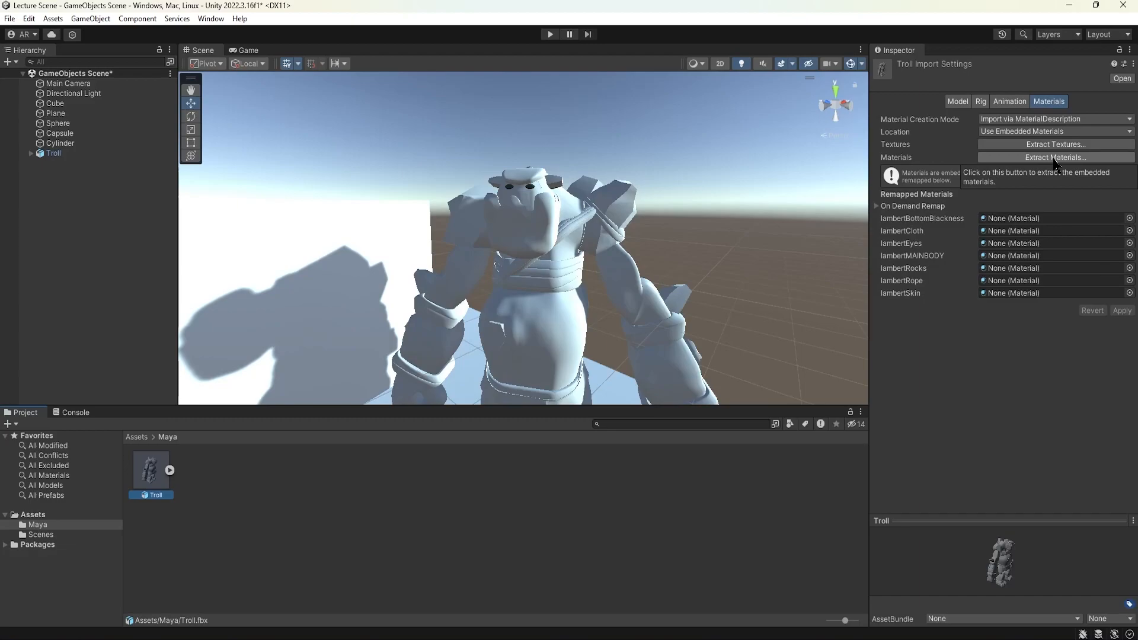
click(1055, 158)
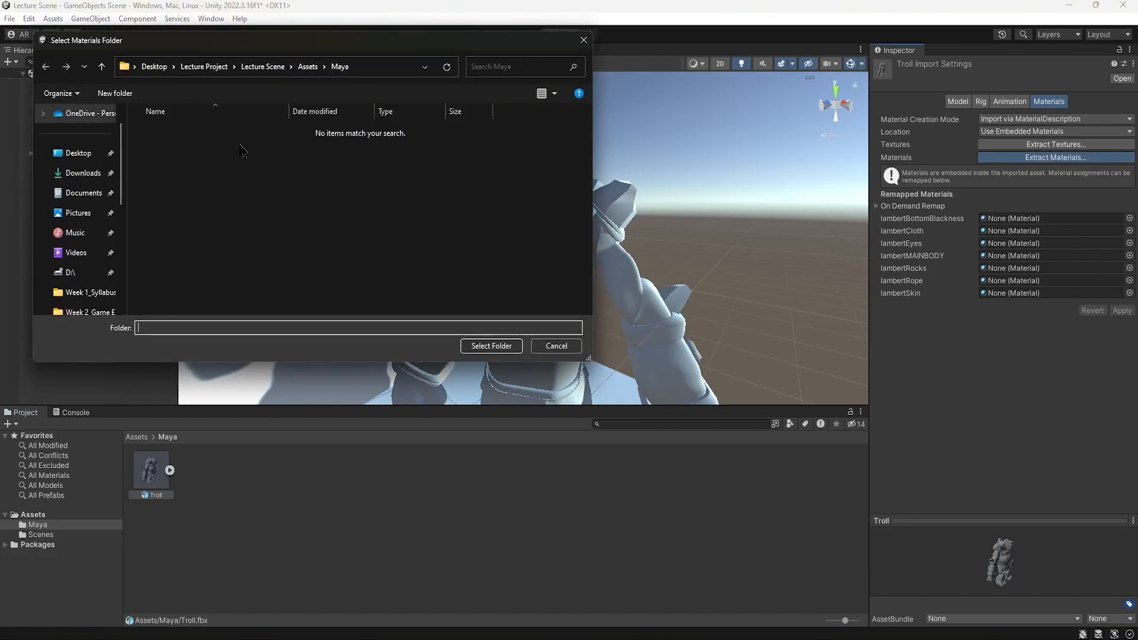
click(472, 348)
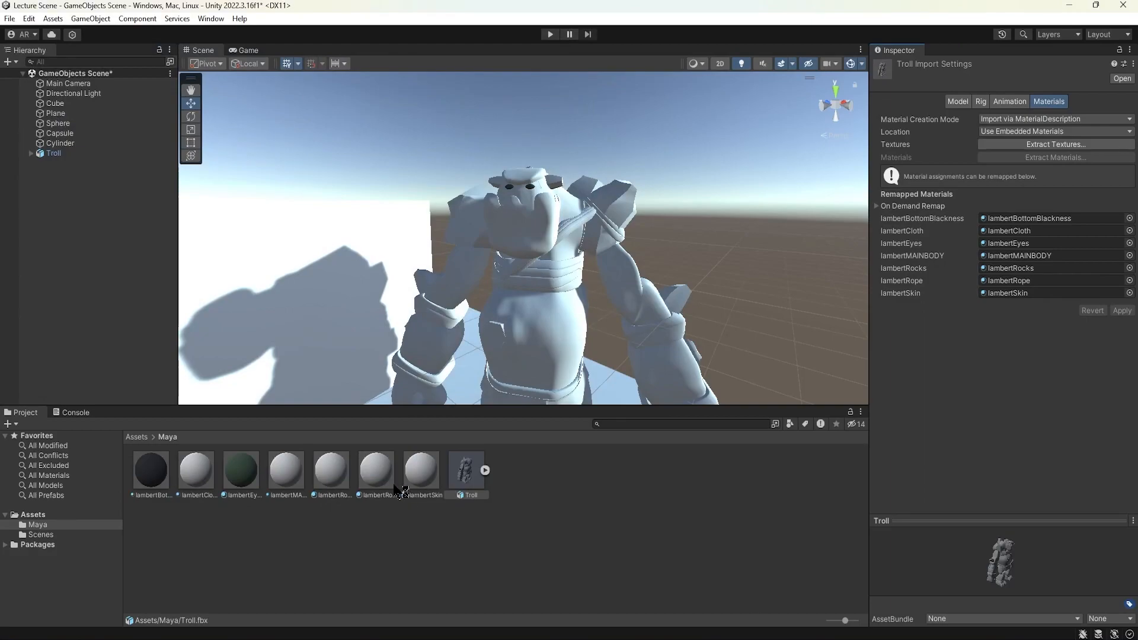
click(1052, 145)
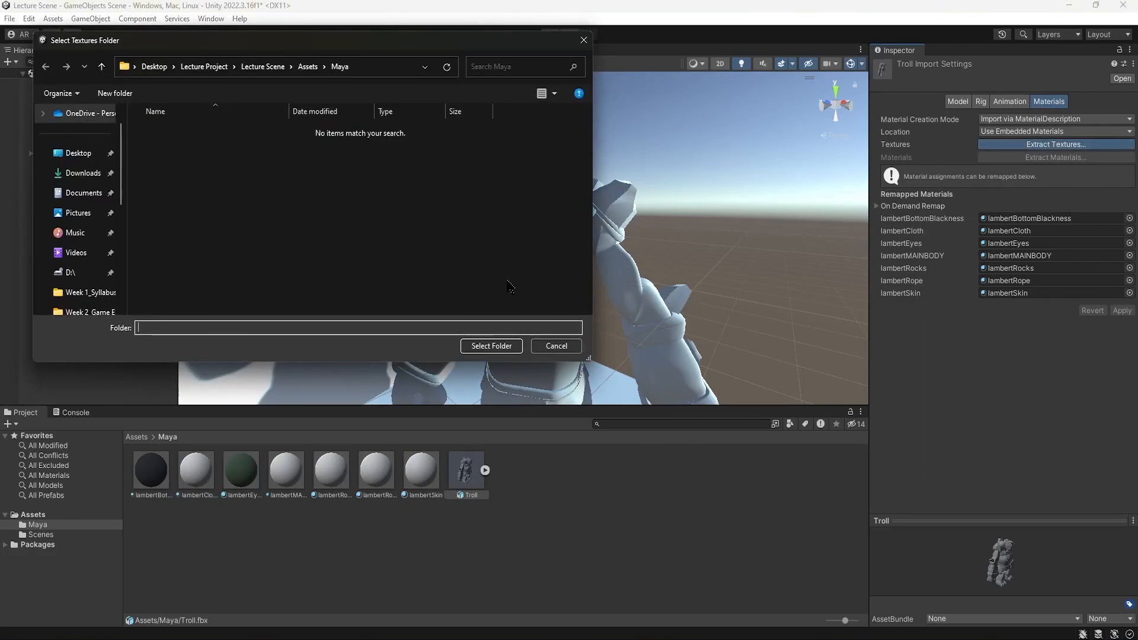
click(495, 347)
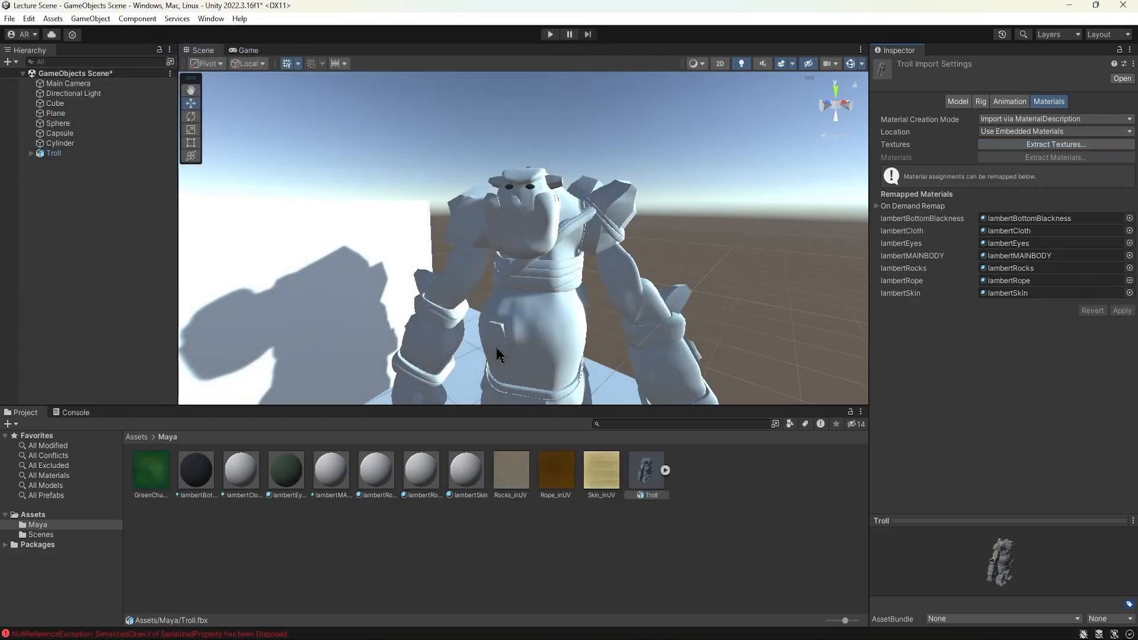
click(557, 533)
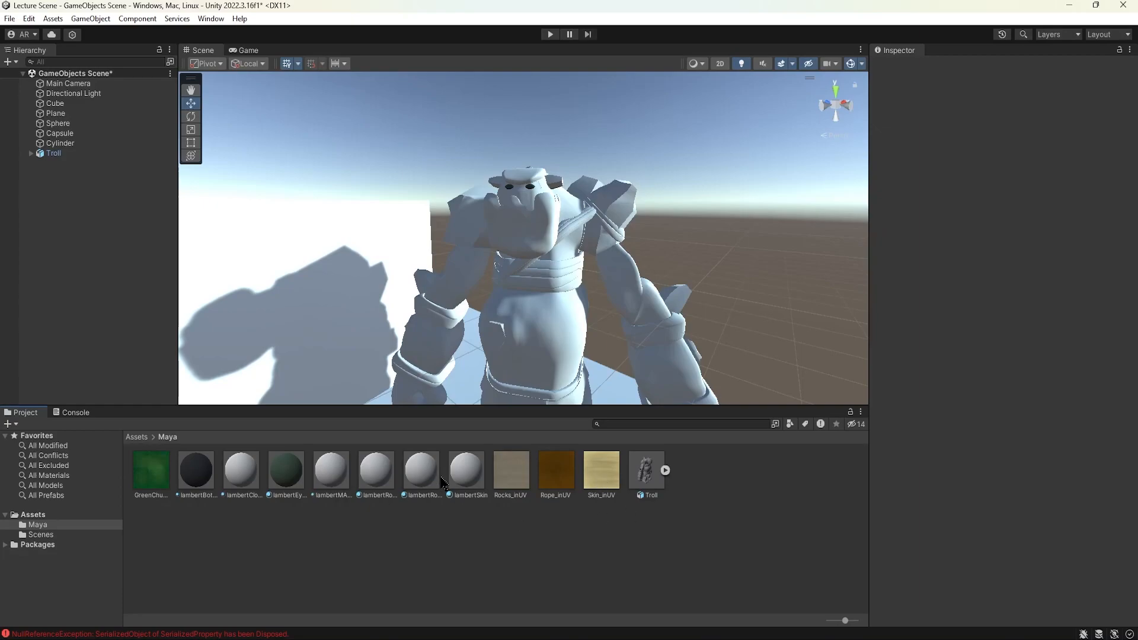
Step: Create a folder named materials inside the Maya folder
right_click(470, 534)
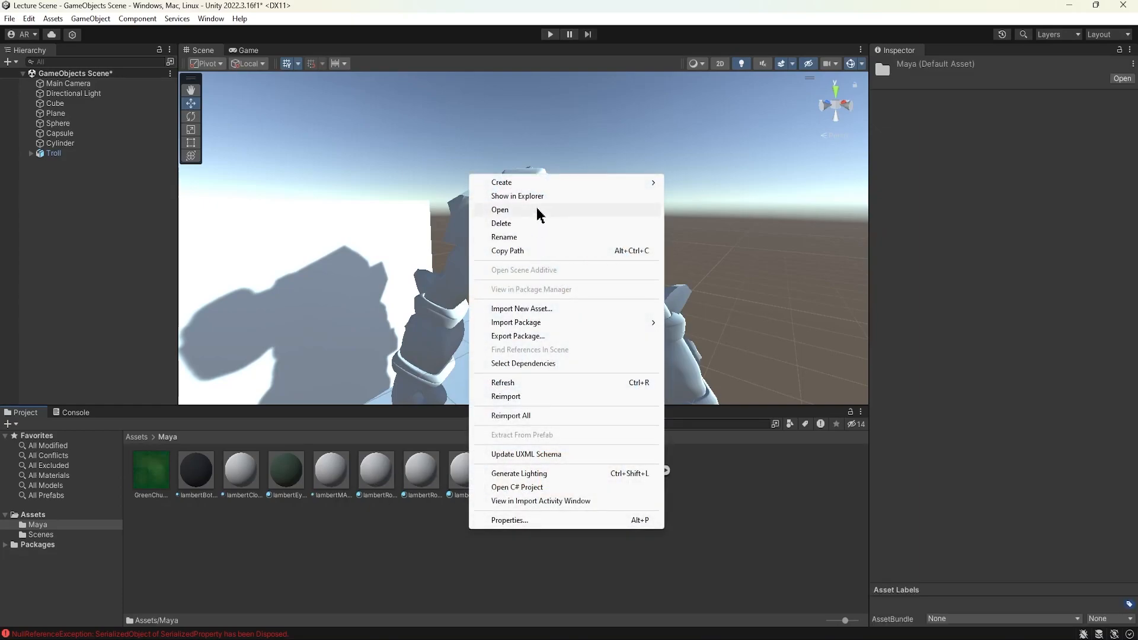
mouse_move(563, 184)
click(700, 76)
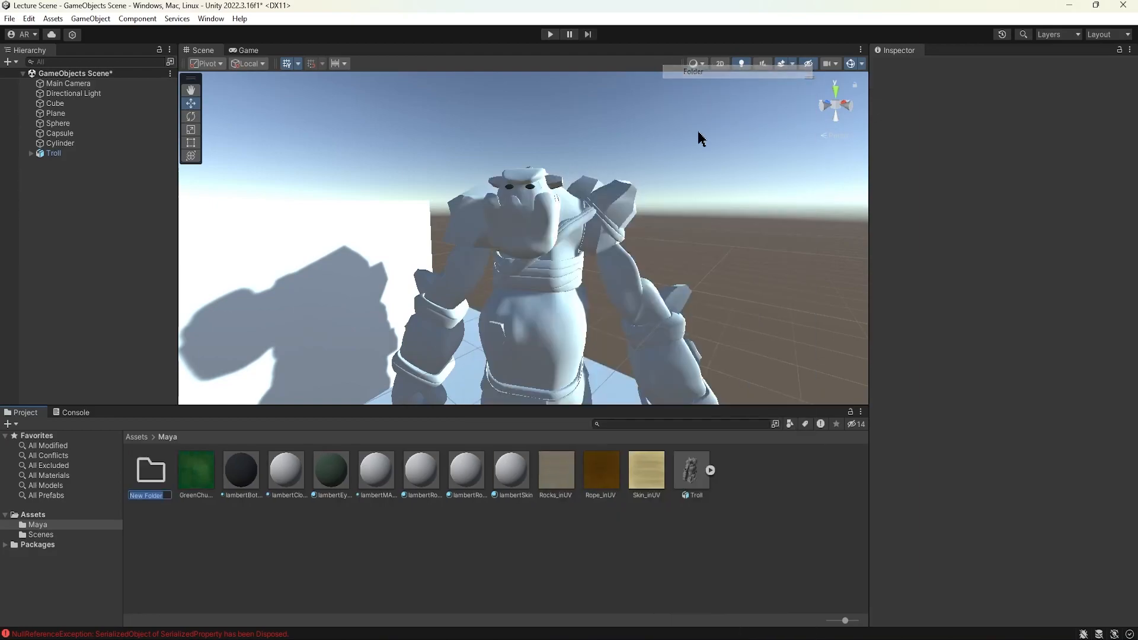
text(material)
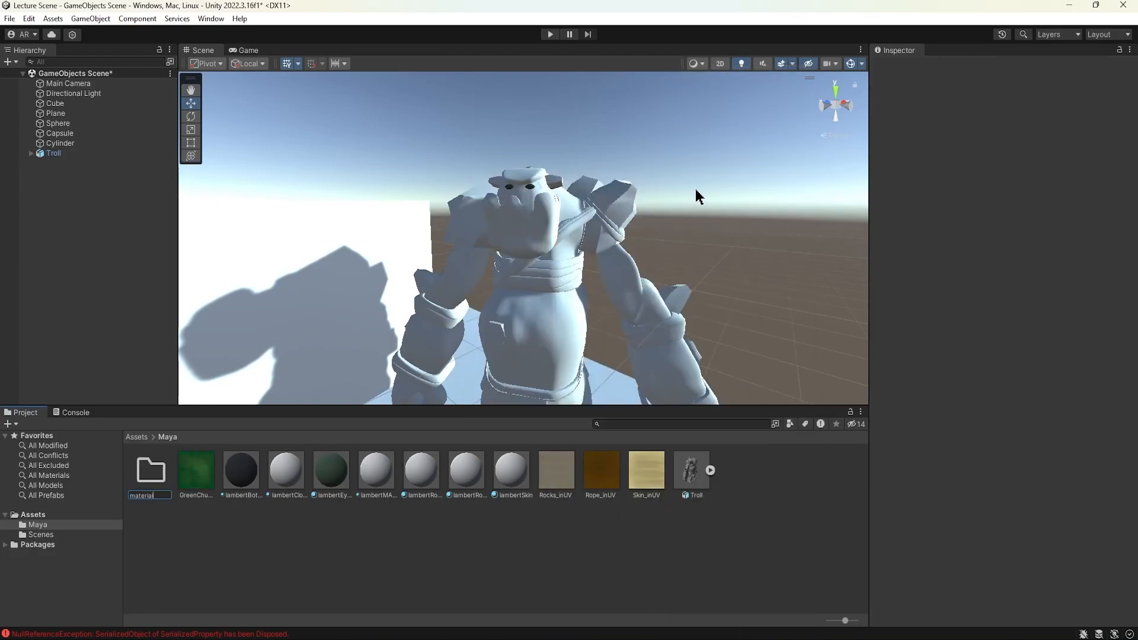
key(Return)
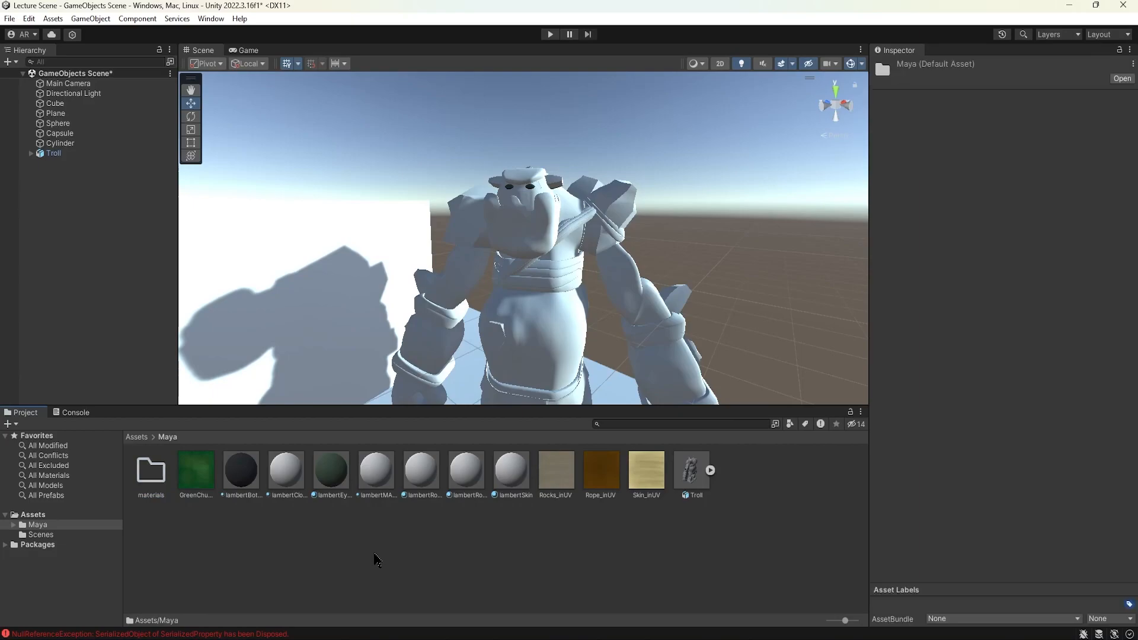
Step: Create a second folder named textures inside the Maya folder
right_click(375, 554)
mouse_move(445, 207)
click(592, 72)
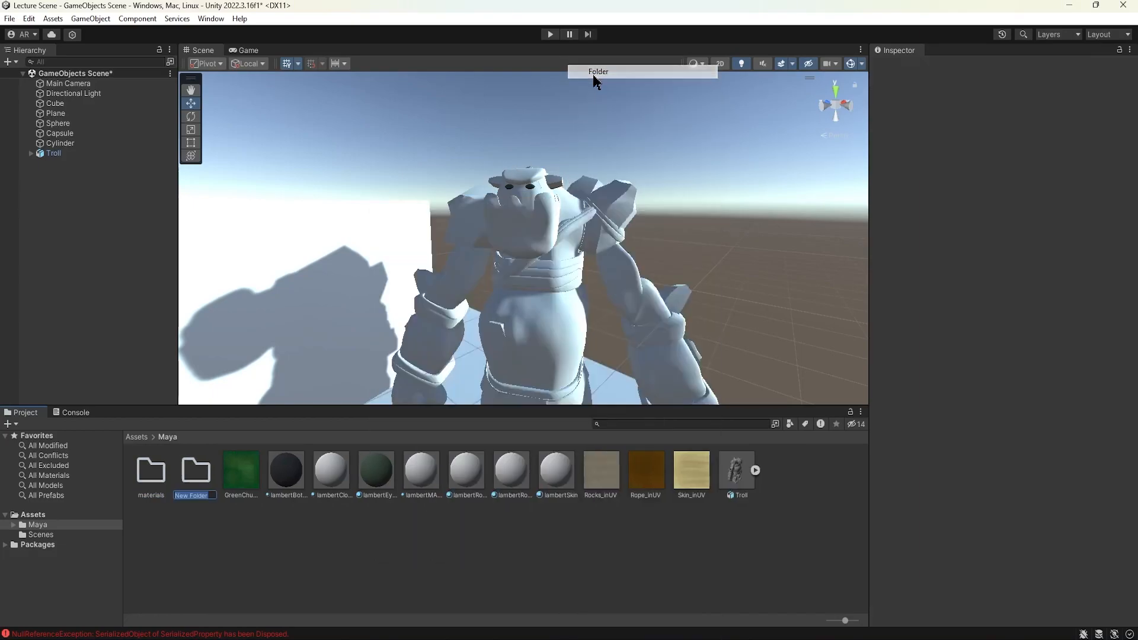
text(te)
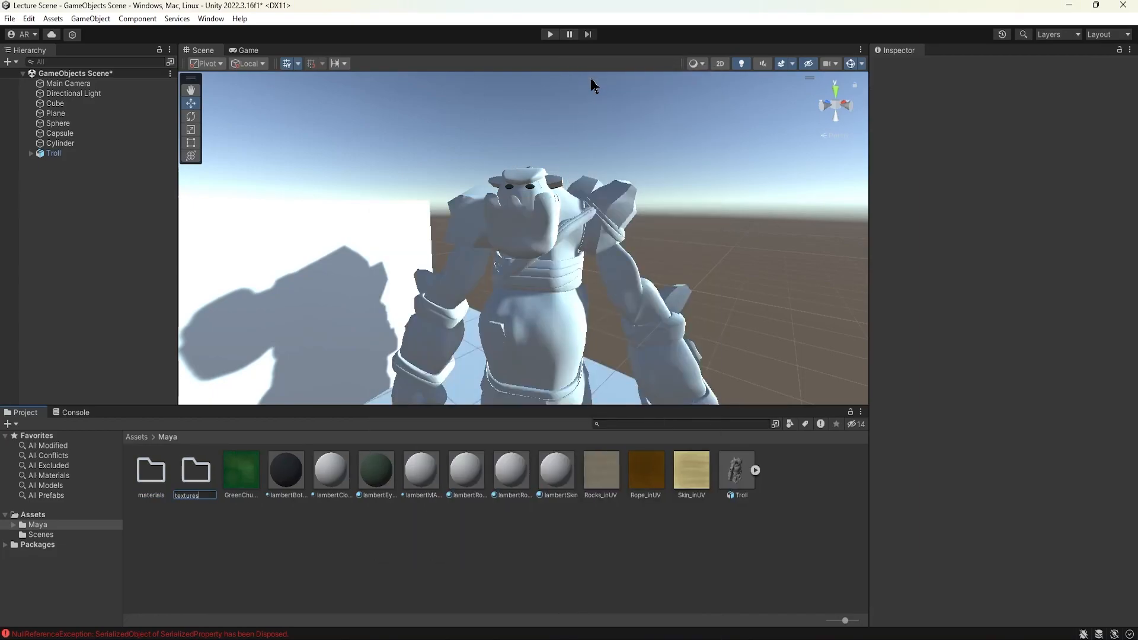
text(xtures)
key(Return)
Step: Move the four extracted texture images into the textures folder and the seven lambert materials into the materials folder
click(234, 480)
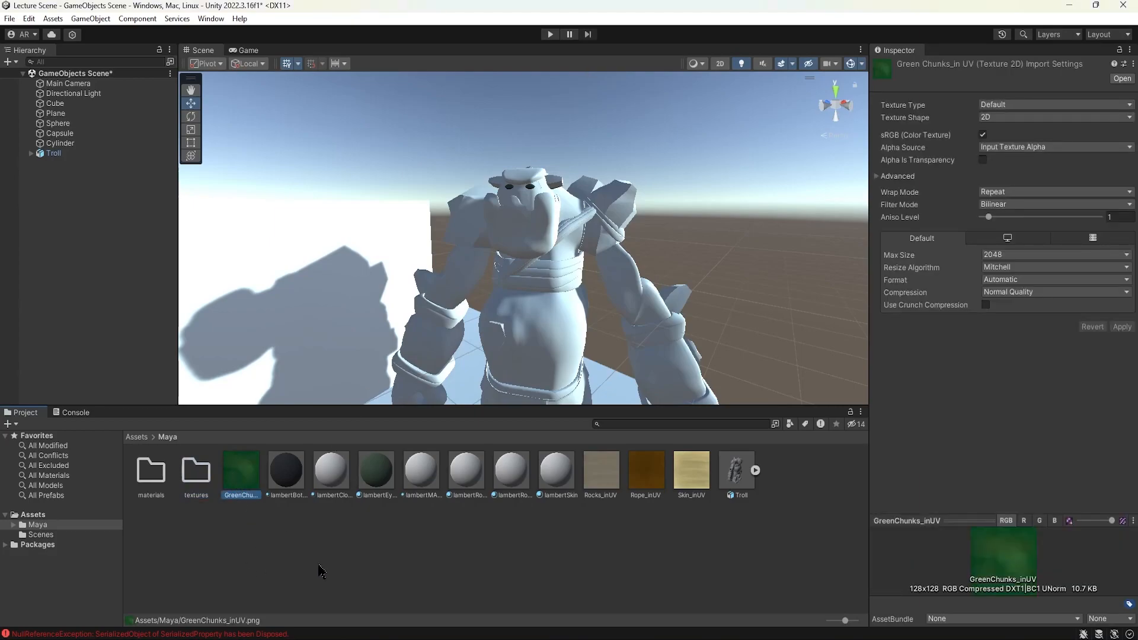
ctrl+click(605, 474)
ctrl+click(646, 474)
ctrl+click(689, 483)
drag(690, 483, 155, 473)
click(241, 486)
shift+click(506, 483)
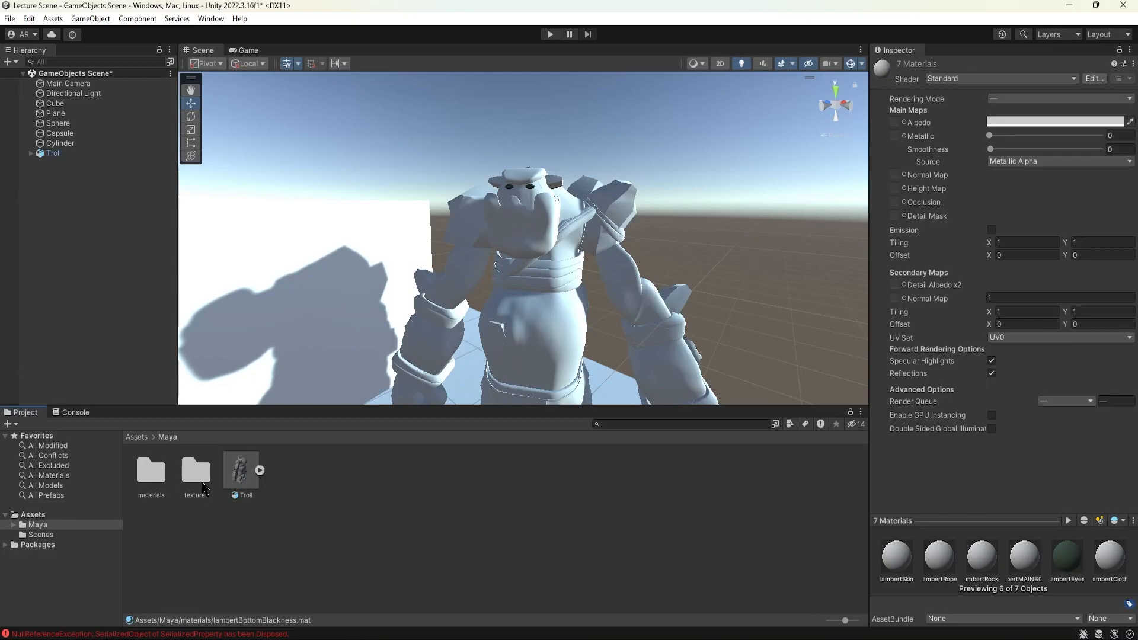
Step: Inspect the lambert materials in the materials folder and the materials used by the troll's Main mesh
double_click(152, 474)
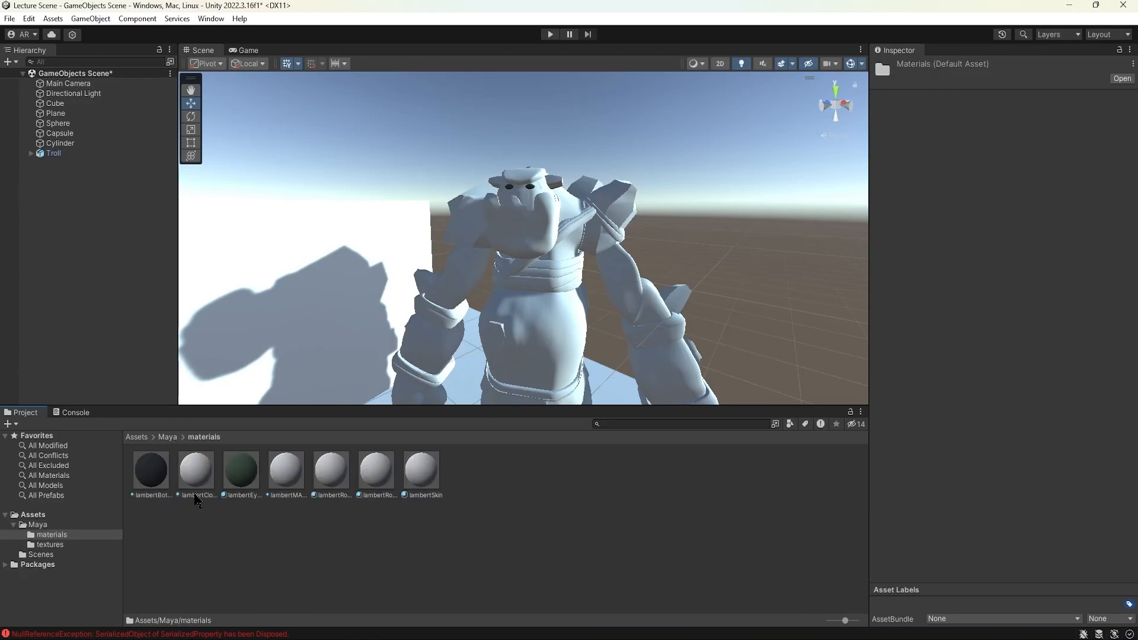
click(200, 477)
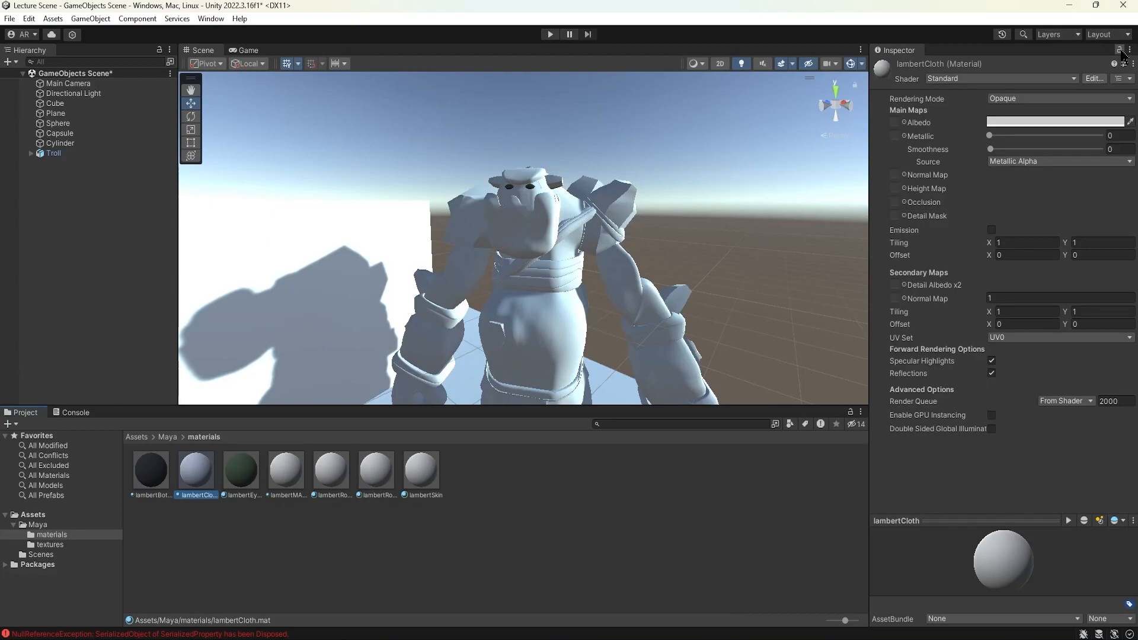
click(296, 471)
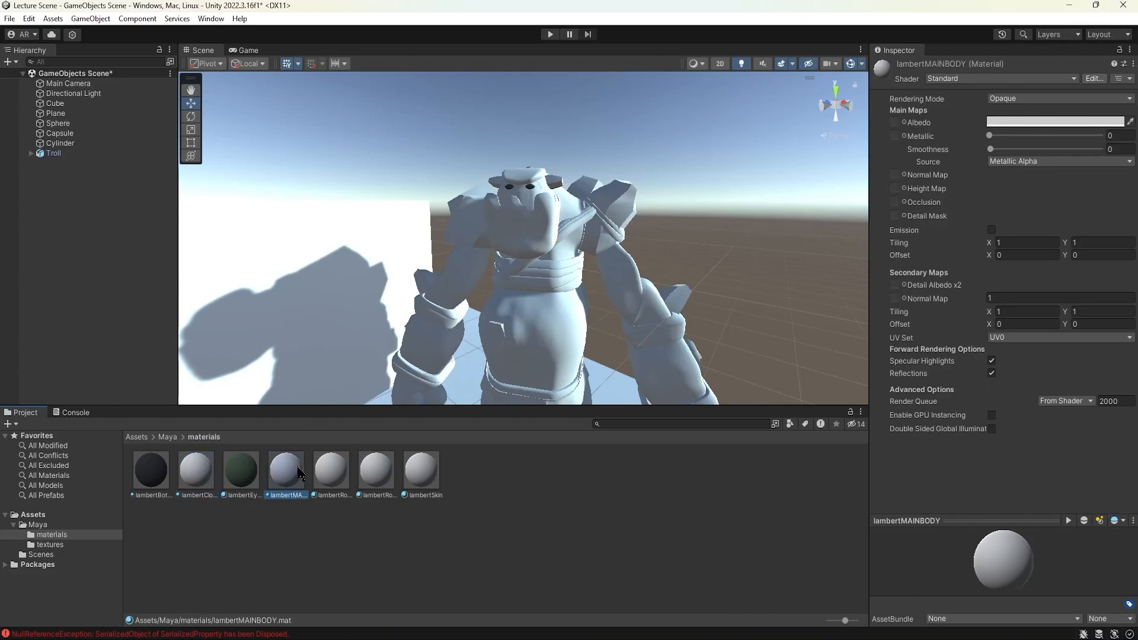
click(331, 471)
click(376, 471)
click(421, 471)
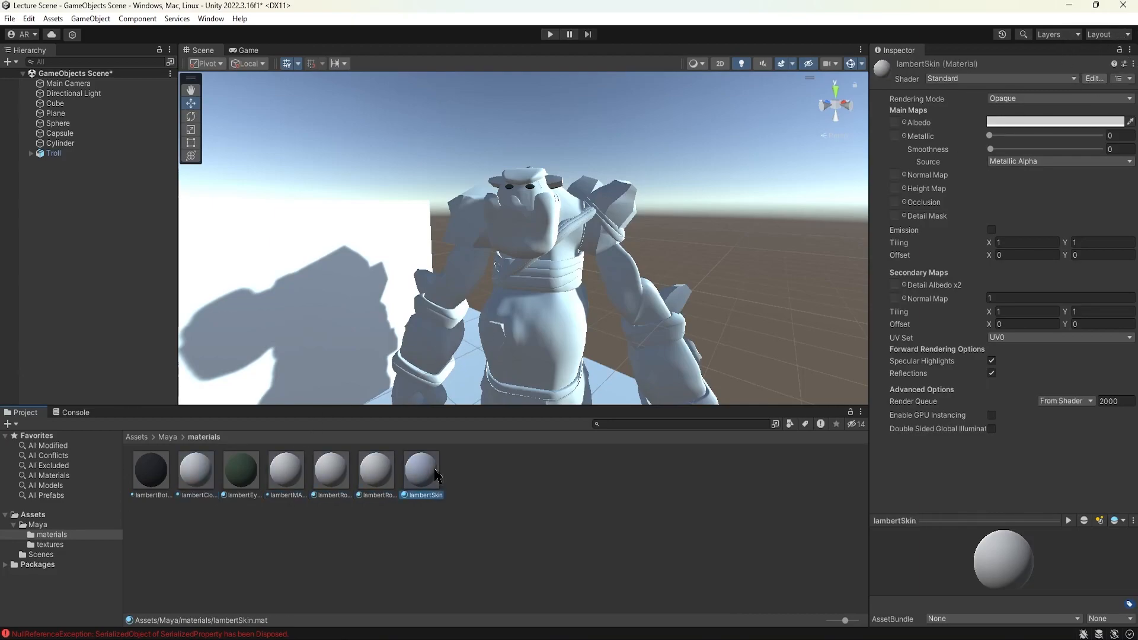
click(250, 474)
click(283, 298)
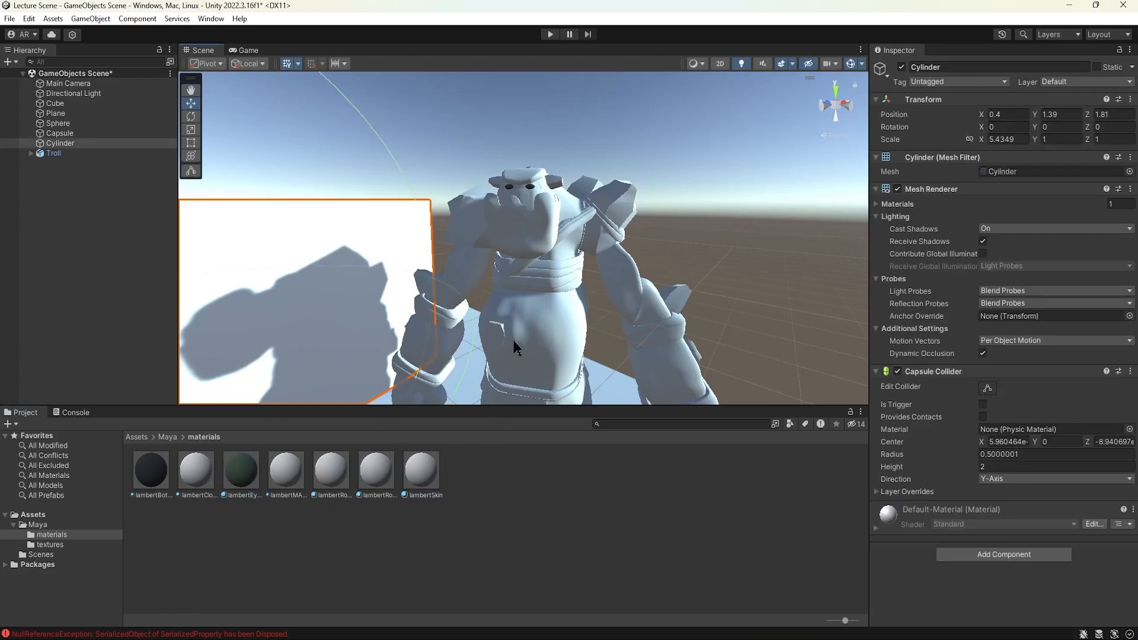
click(518, 323)
click(516, 199)
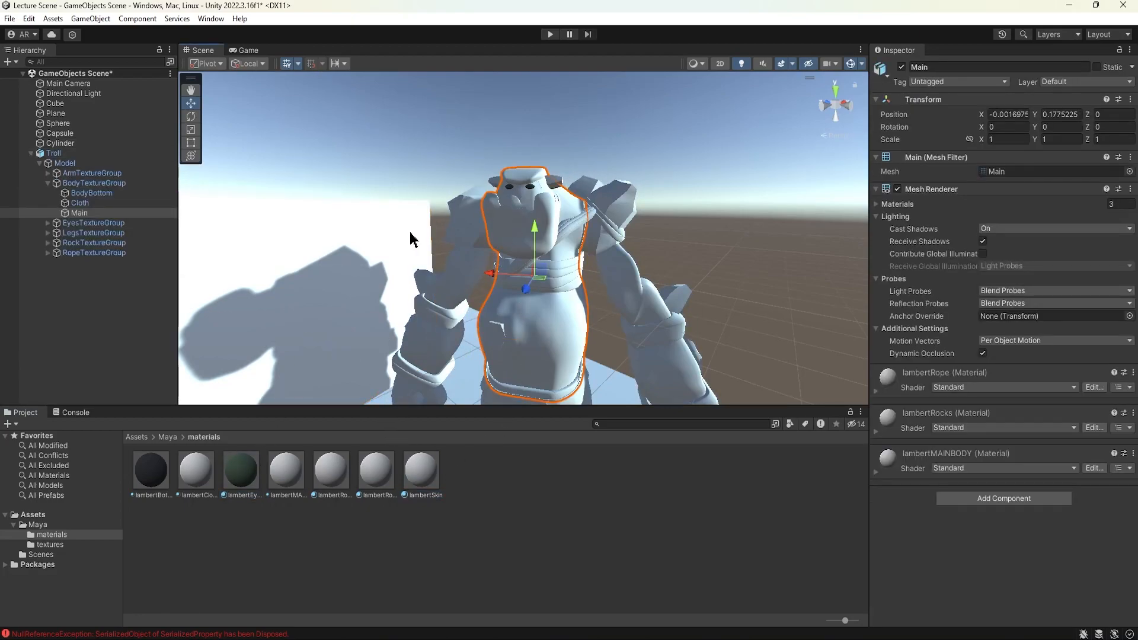
click(349, 256)
Step: Lock the Inspector on the lambertCloth material, assign GreenChunks_inUV as its Albedo map and check the troll from several angles
click(205, 478)
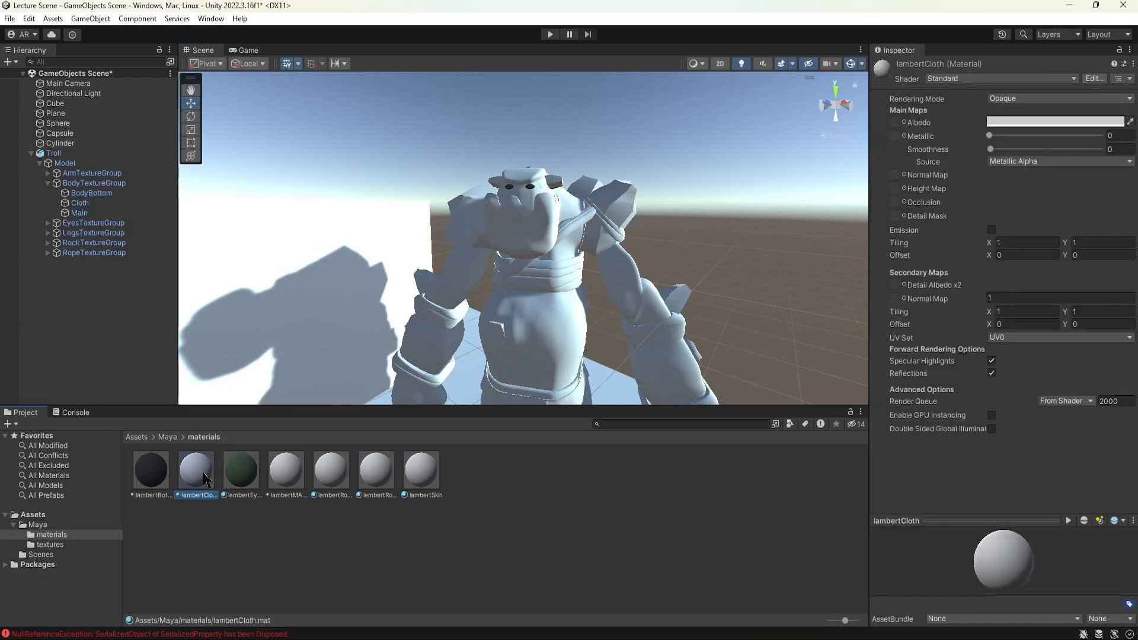
click(1119, 51)
click(168, 437)
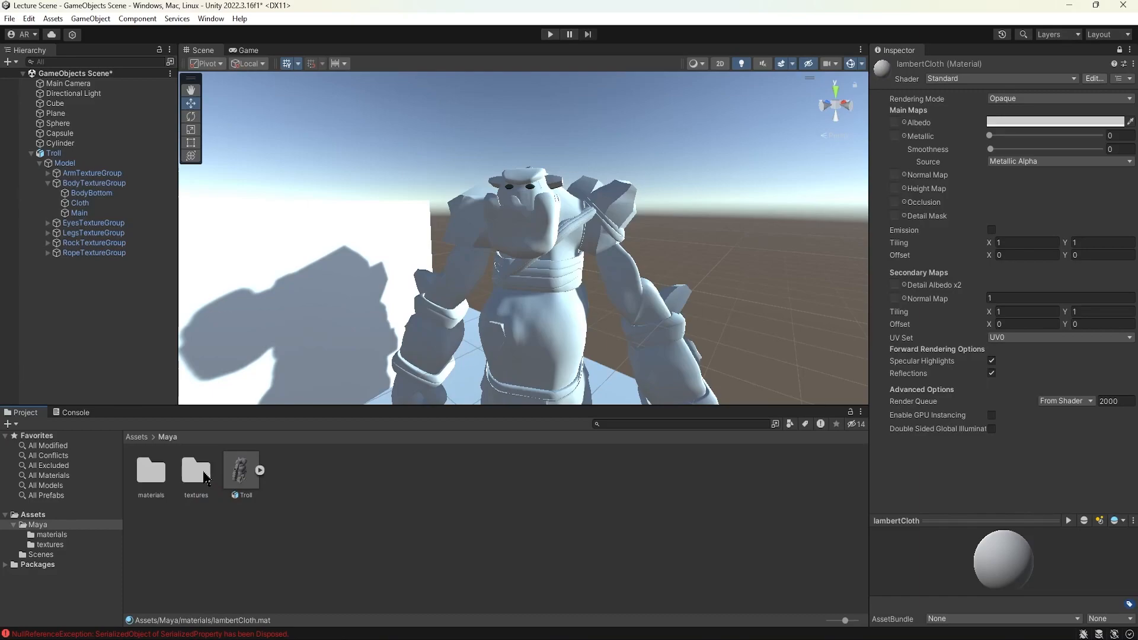
double_click(205, 478)
click(159, 478)
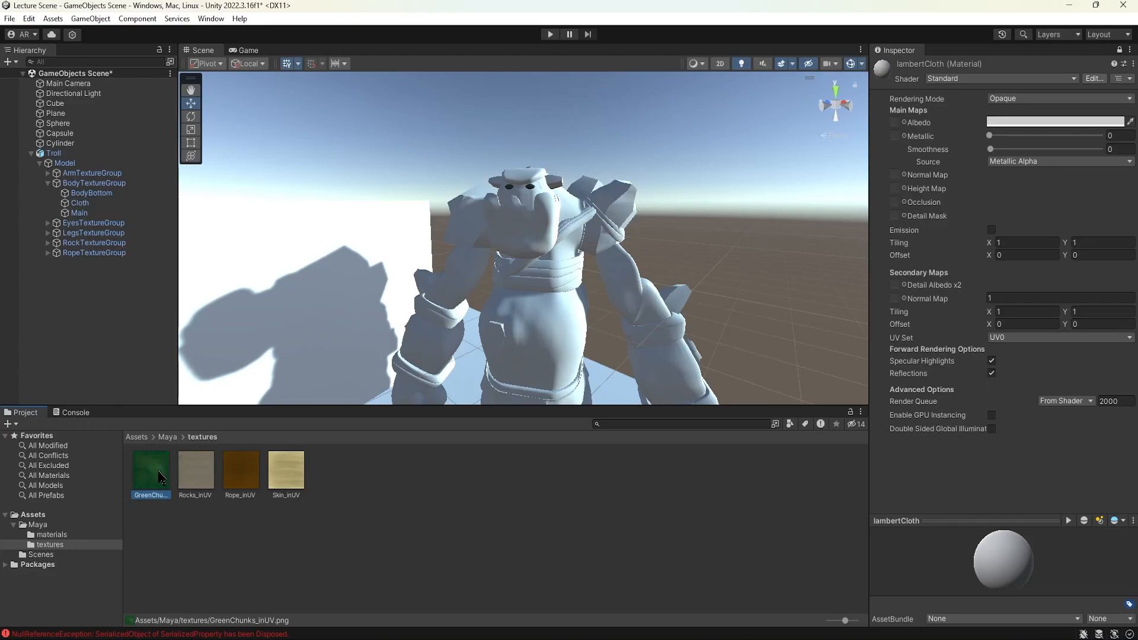
drag(159, 492, 899, 123)
alt+drag(747, 230, 581, 230)
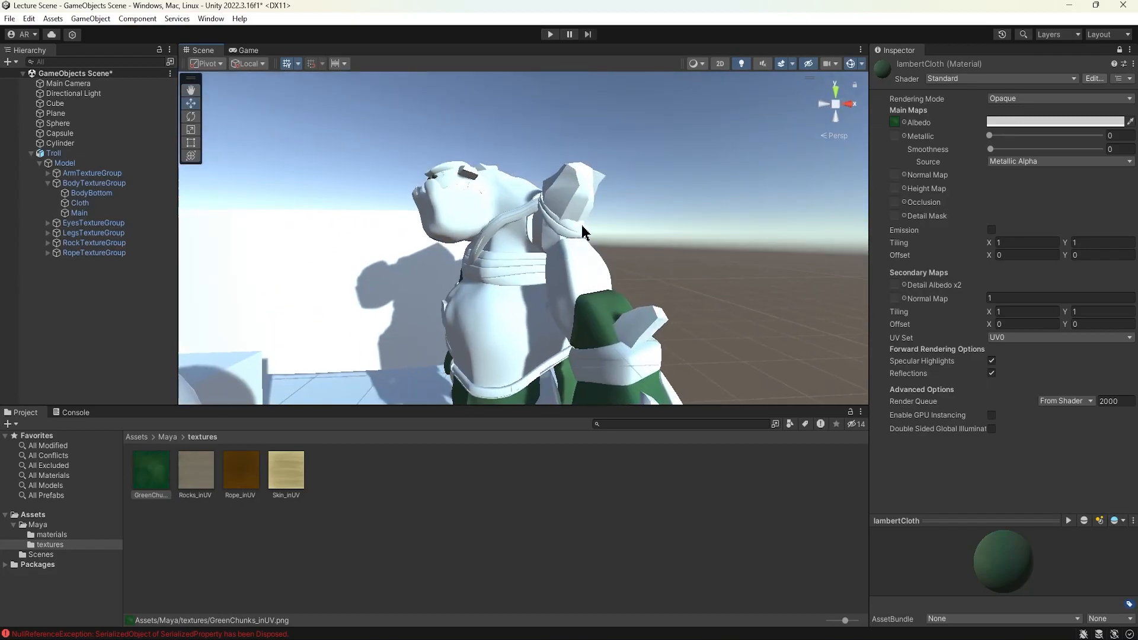
middle_drag(580, 230, 559, 152)
alt+drag(559, 152, 581, 236)
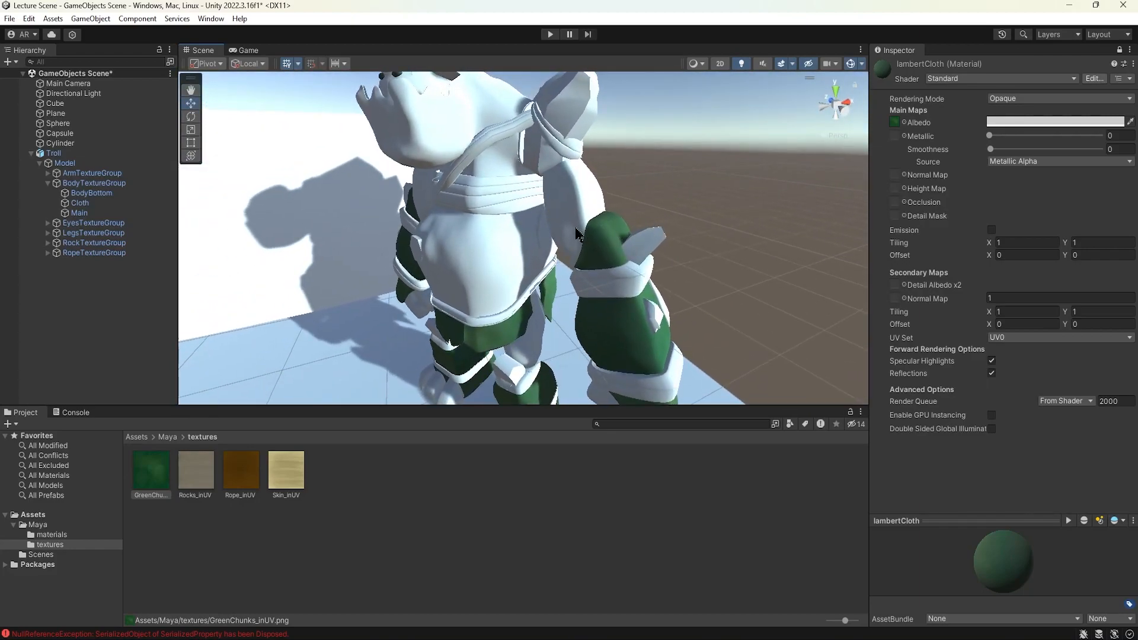
scroll(556, 226, down, 4)
middle_drag(515, 212, 538, 225)
alt+drag(501, 232, 540, 222)
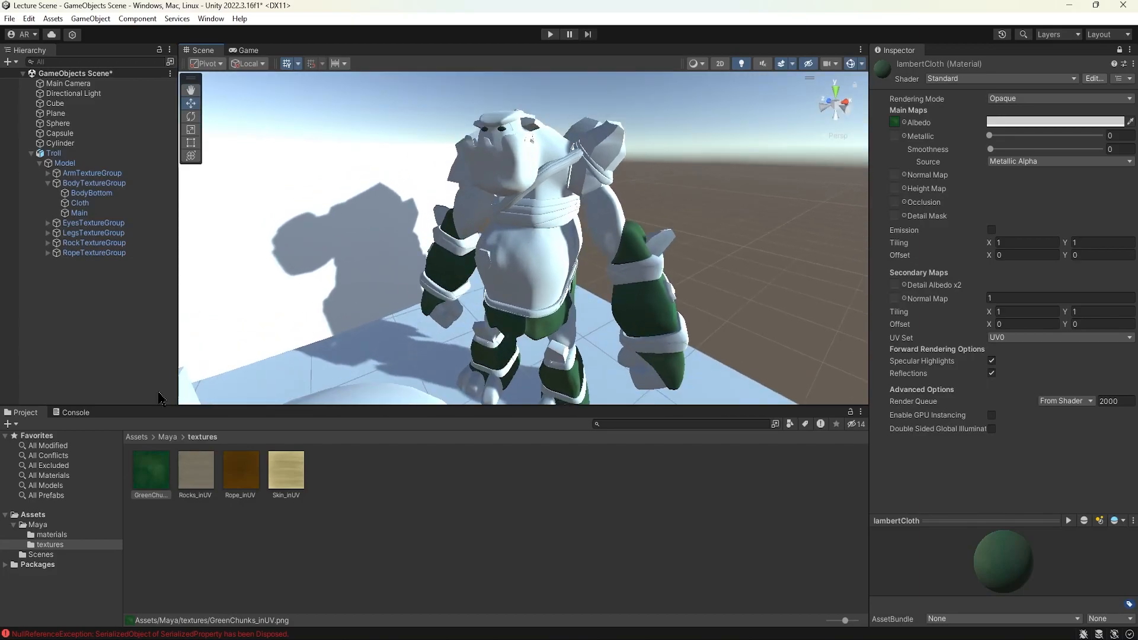
Step: Switch the locked Inspector to the lambertMAINBODY material and assign Skin_inUV as its Albedo map
click(166, 438)
double_click(160, 472)
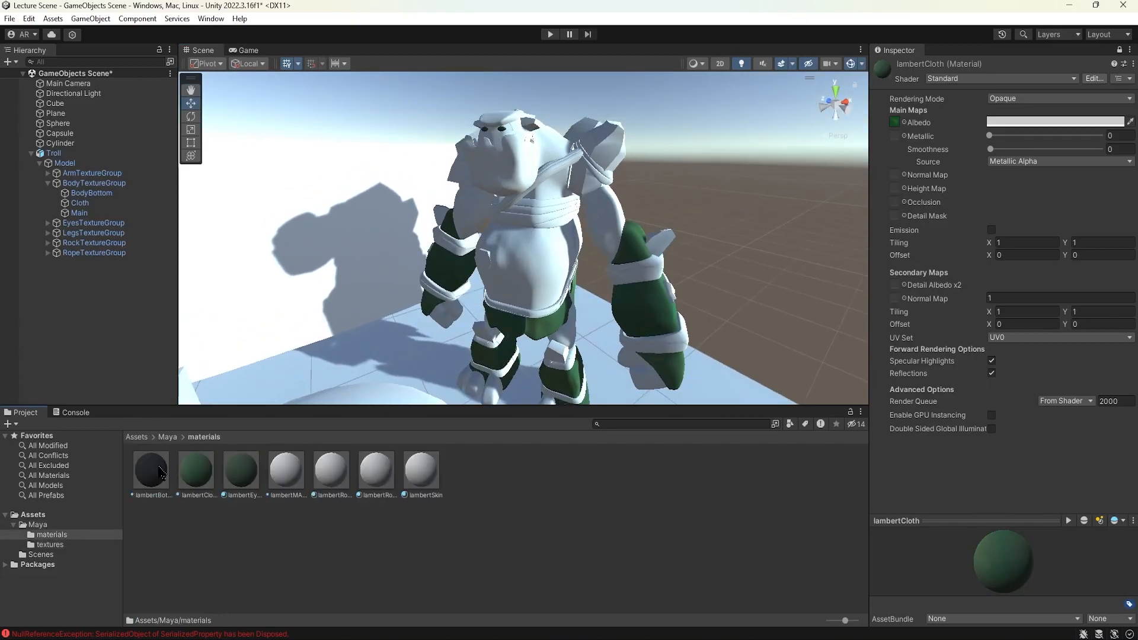
click(1121, 50)
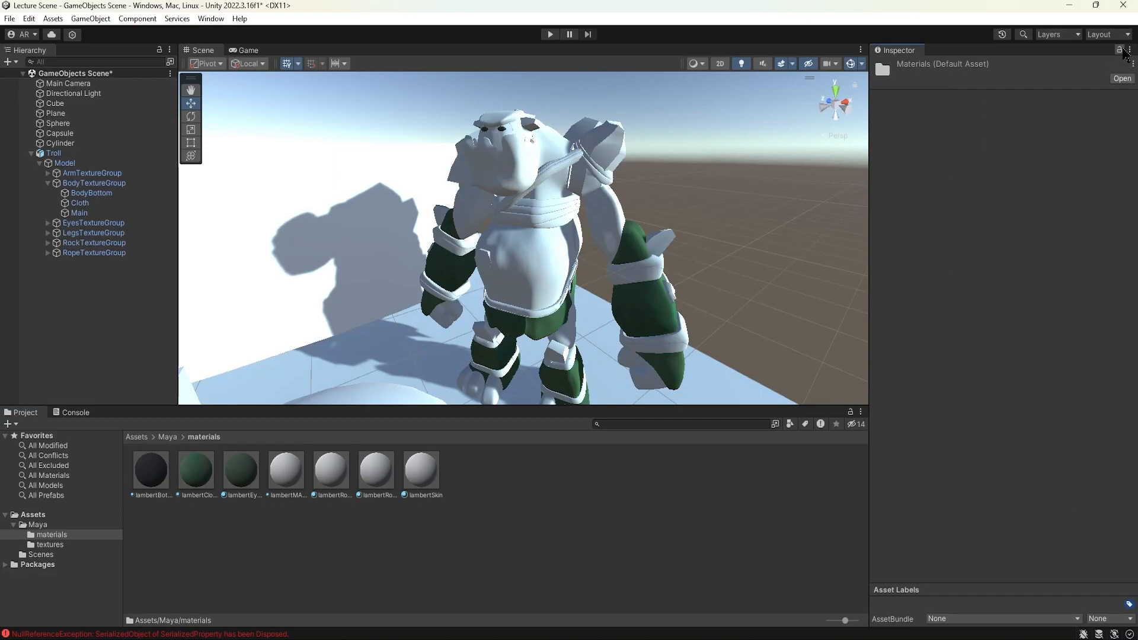
click(294, 483)
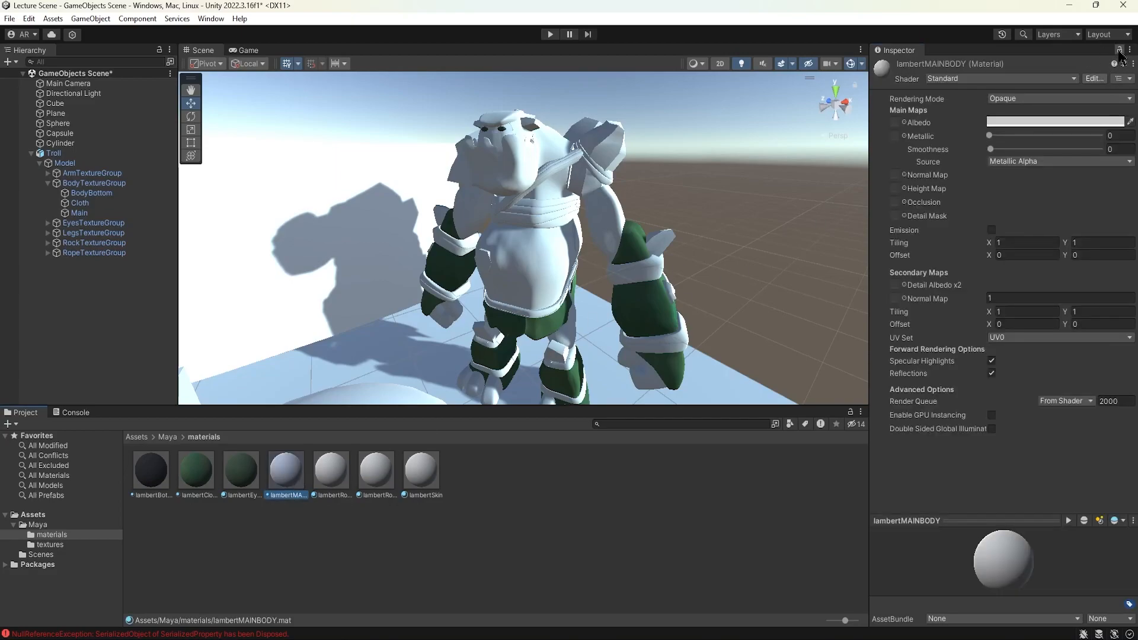
click(169, 437)
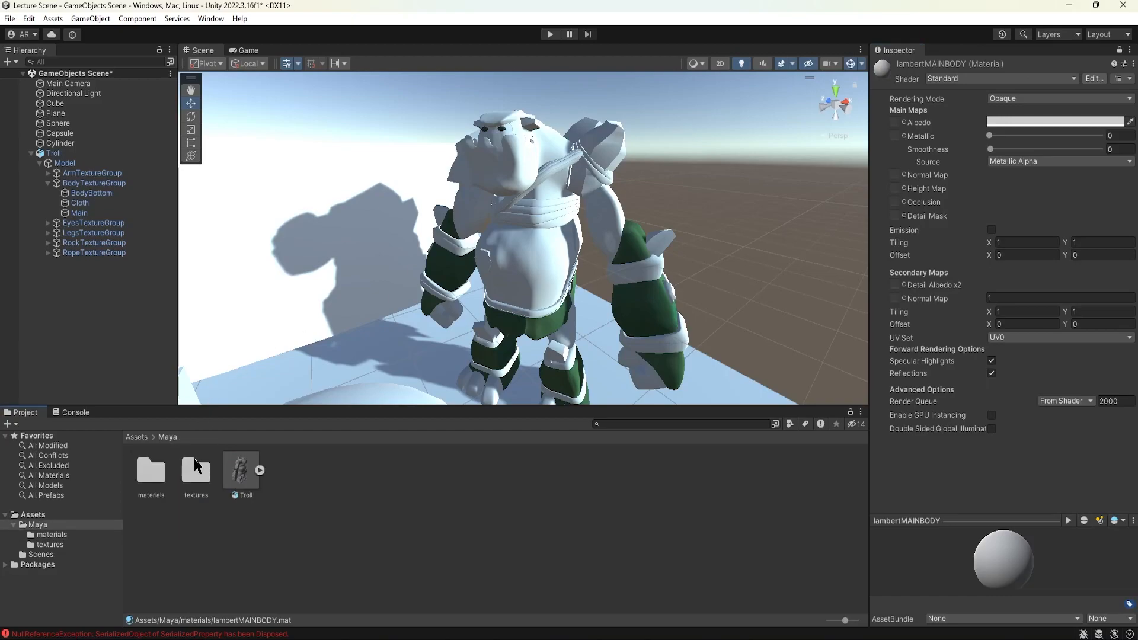
double_click(196, 466)
drag(285, 497, 898, 127)
alt+drag(690, 217, 656, 221)
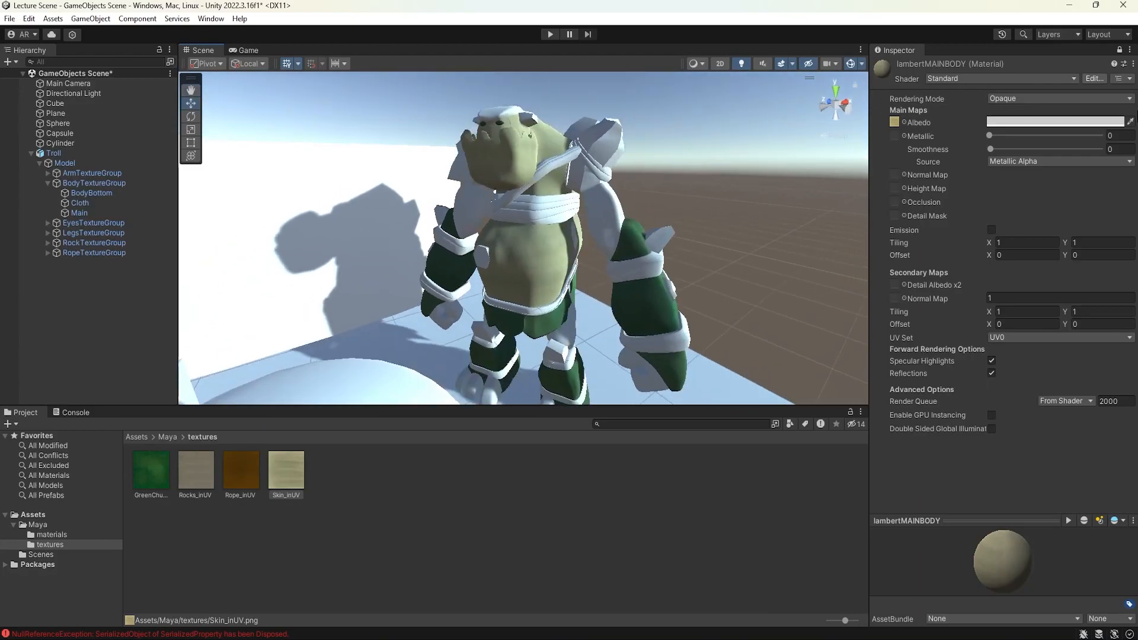
Step: Switch the locked Inspector to the lambertRocks material and assign Rocks_inUV as its Albedo map
click(1119, 49)
click(169, 437)
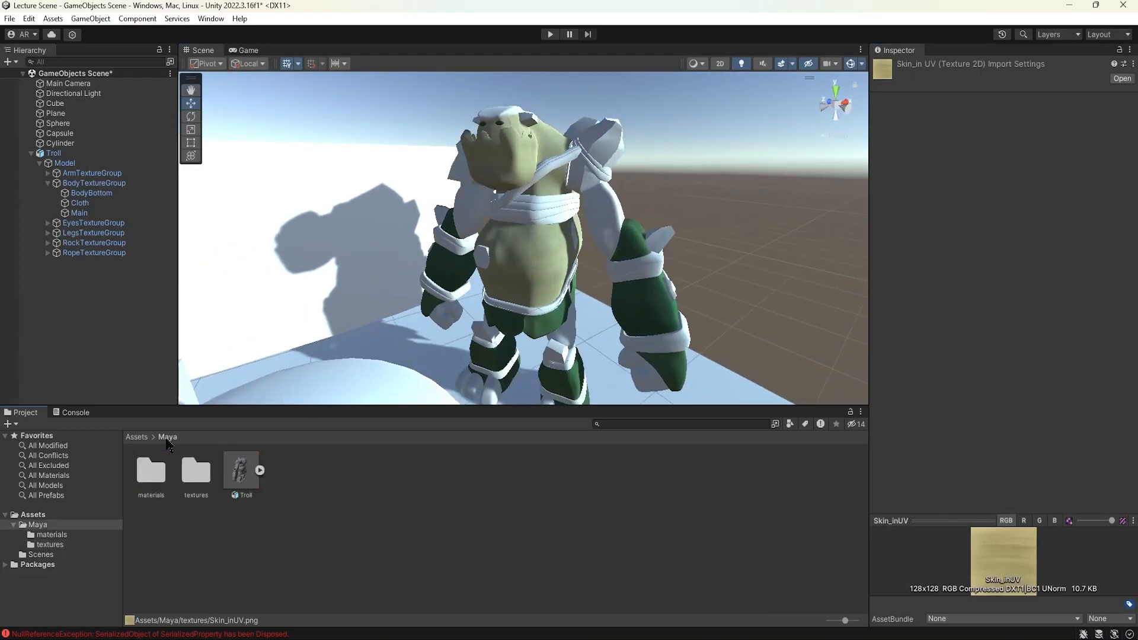
click(191, 472)
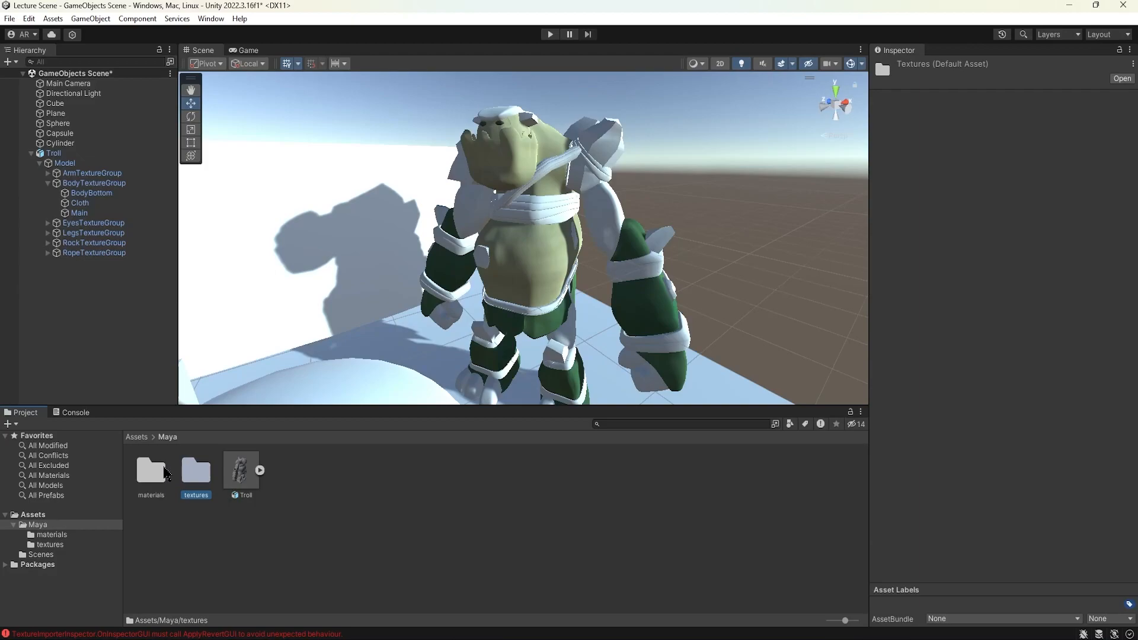
double_click(151, 471)
click(330, 481)
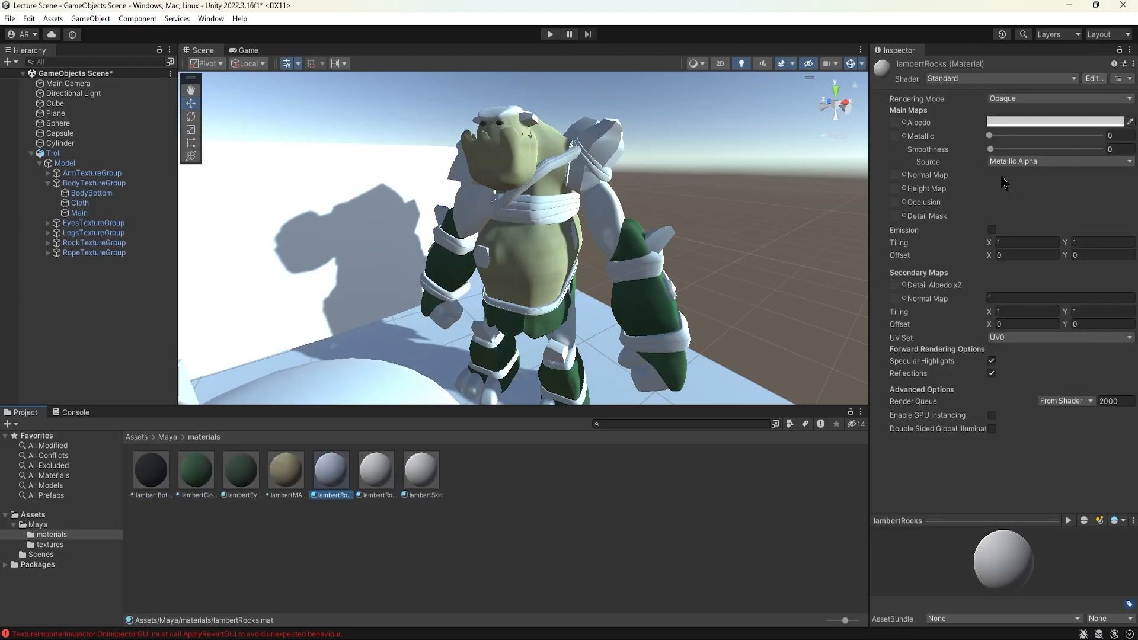
click(1120, 50)
click(168, 436)
double_click(201, 475)
drag(199, 477, 908, 120)
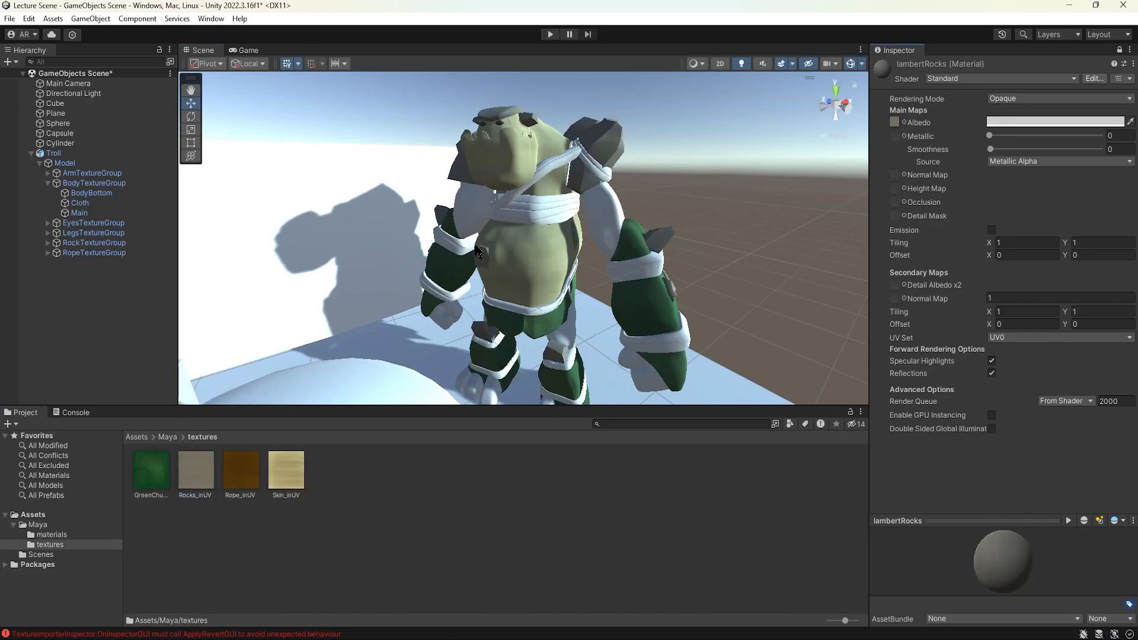
Step: Switch the locked Inspector to the lambertRope material, assign Rope_inUV as its Albedo map and set its Rendering Mode to Opaque
click(1119, 50)
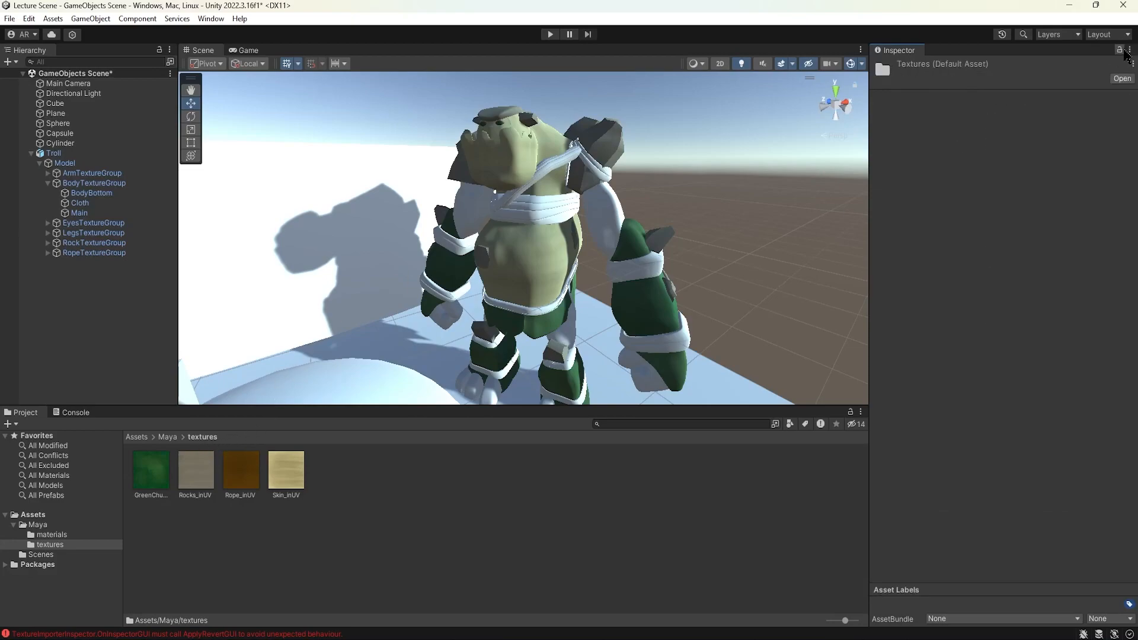
click(167, 437)
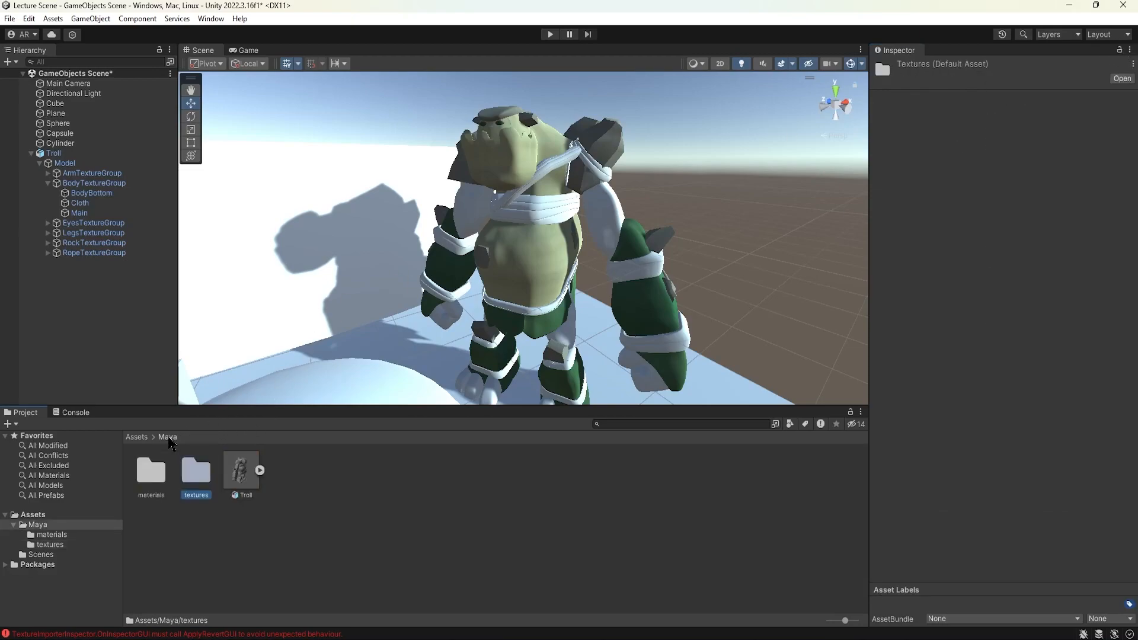
double_click(155, 472)
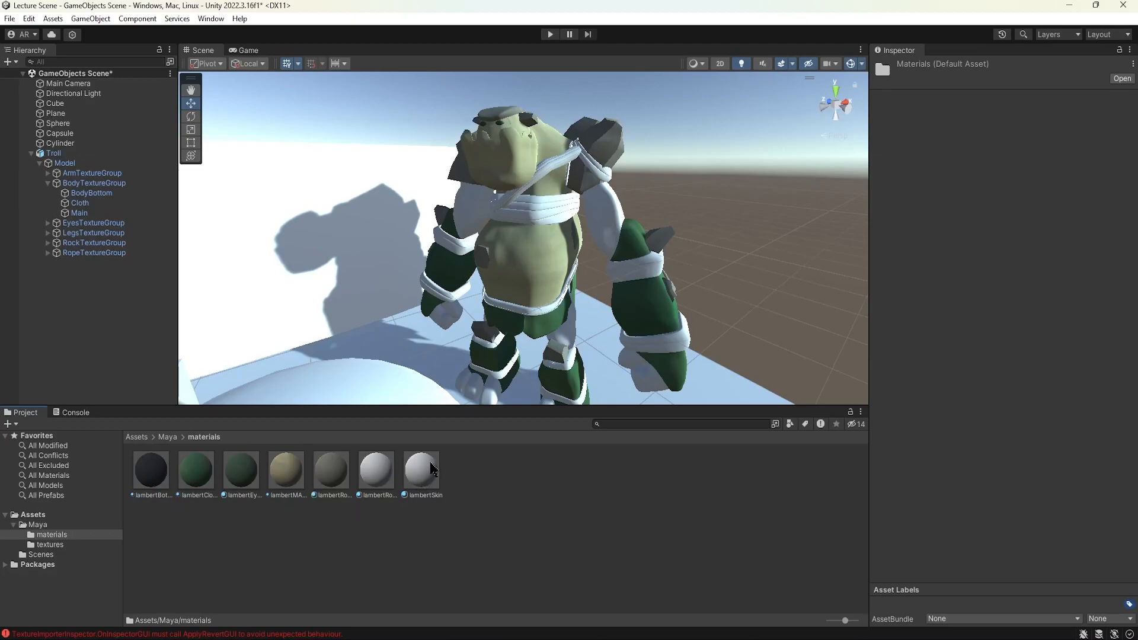
click(377, 474)
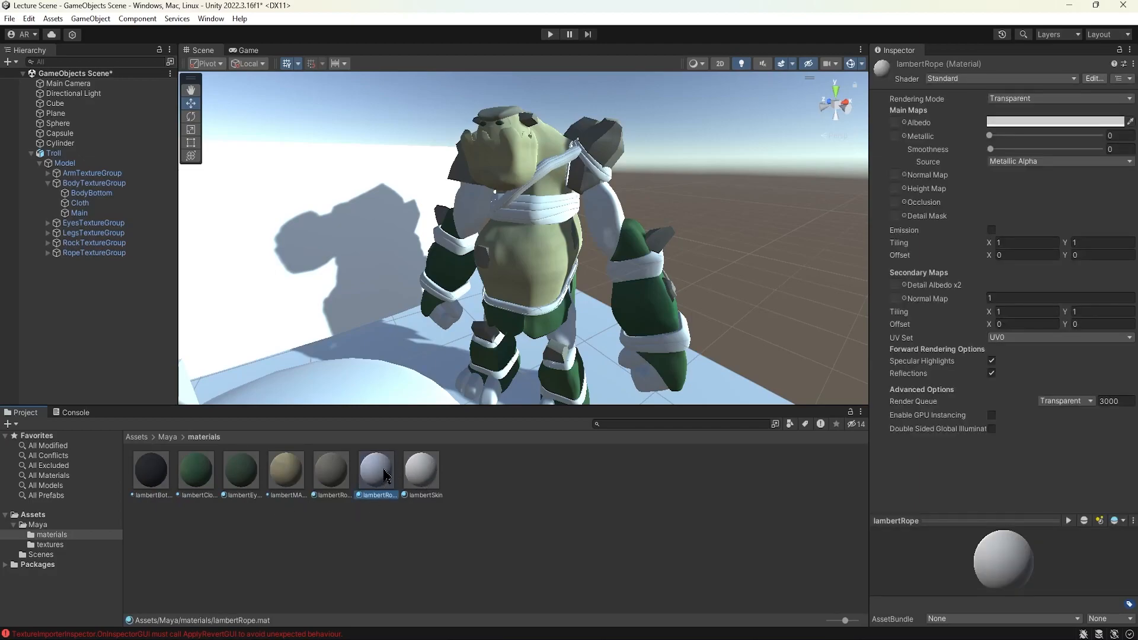
click(1120, 51)
click(171, 439)
double_click(195, 471)
drag(250, 483, 895, 125)
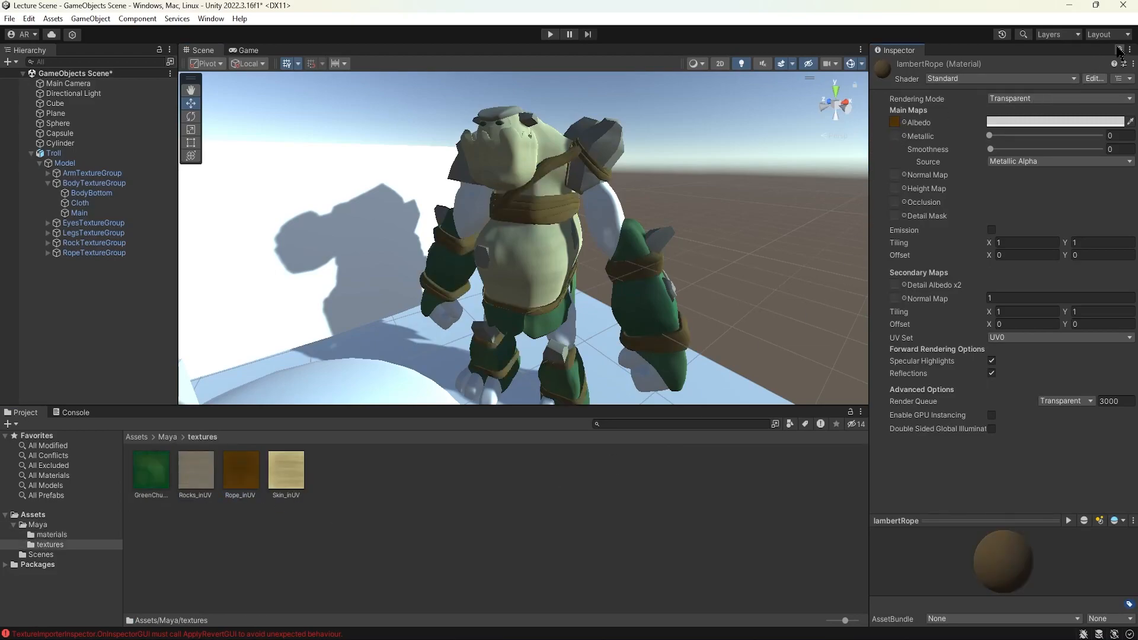
click(1011, 100)
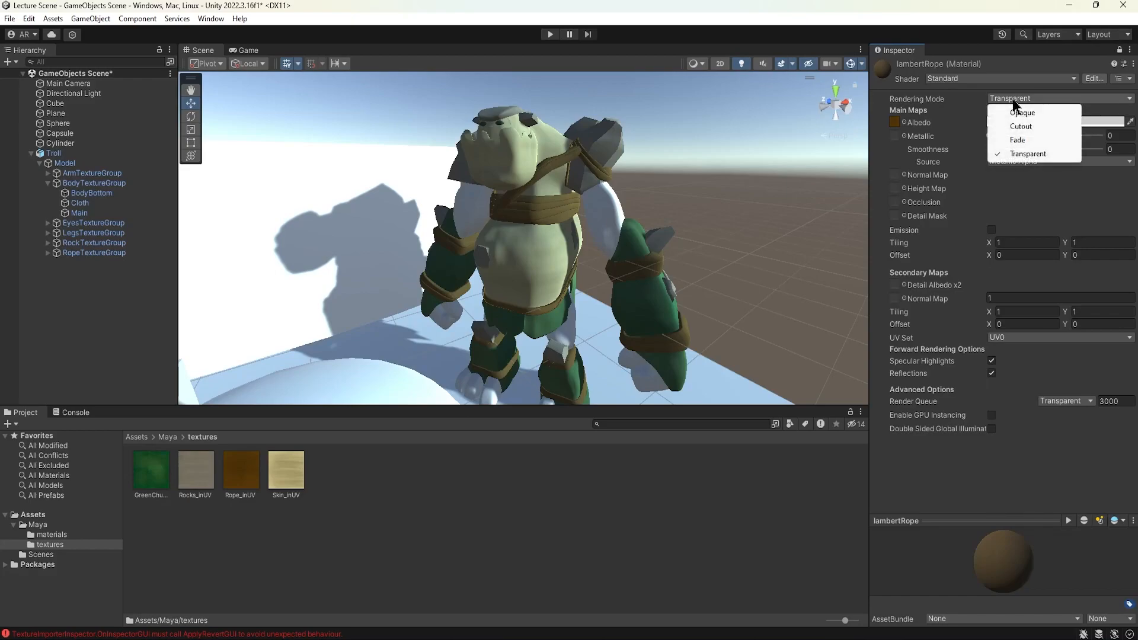
click(1030, 115)
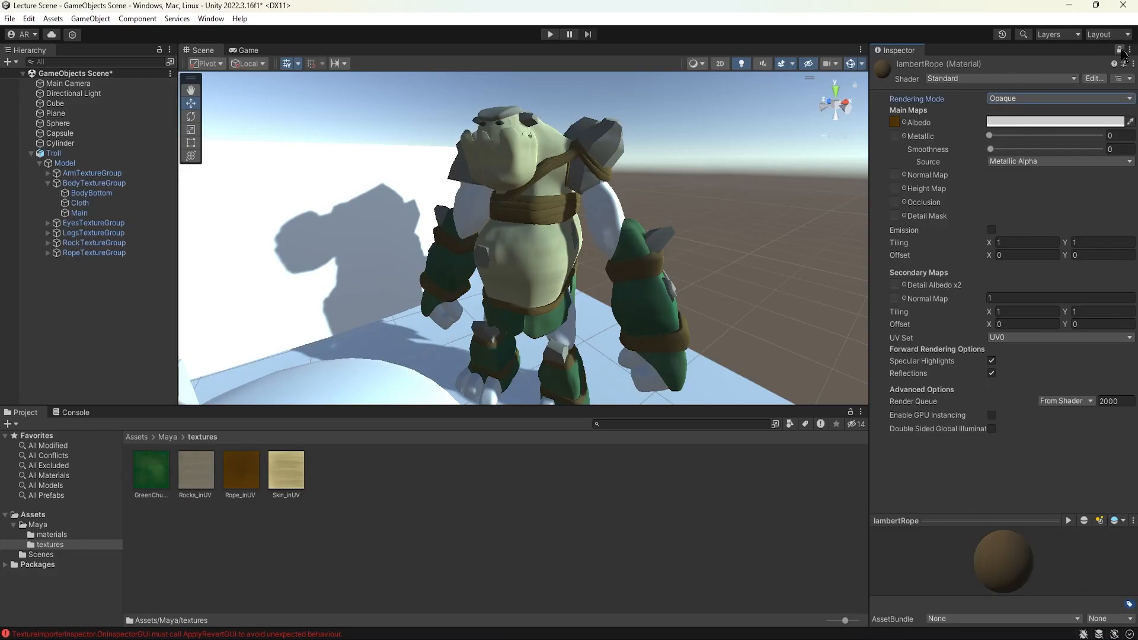
Step: Switch the locked Inspector to the lambertSkin material and assign Skin_inUV as its Albedo map
click(167, 438)
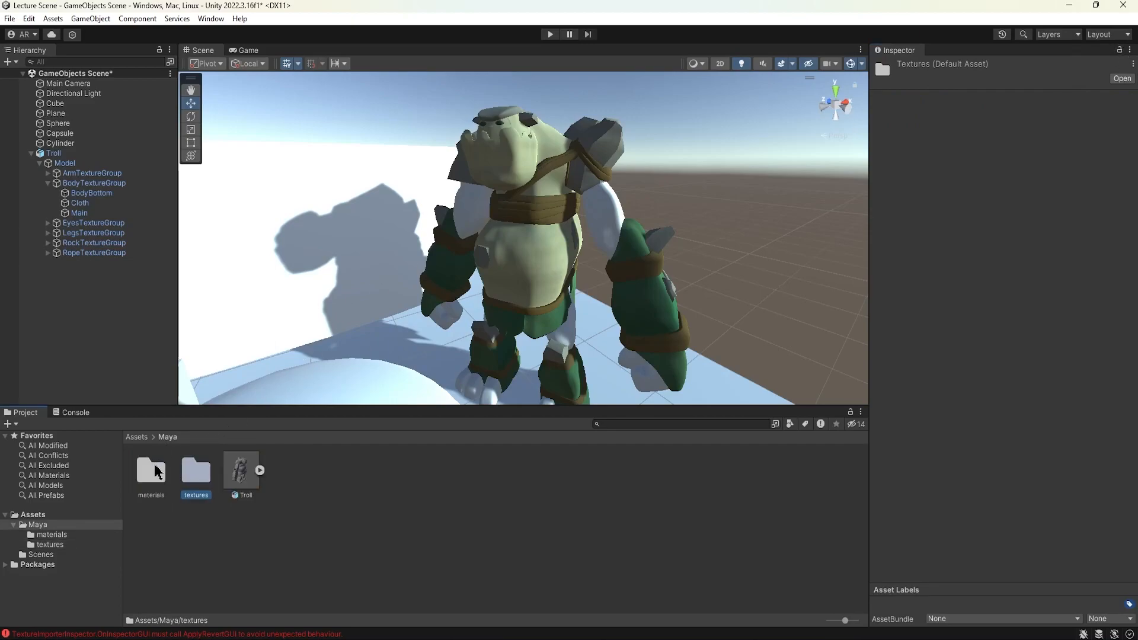
double_click(155, 469)
click(422, 471)
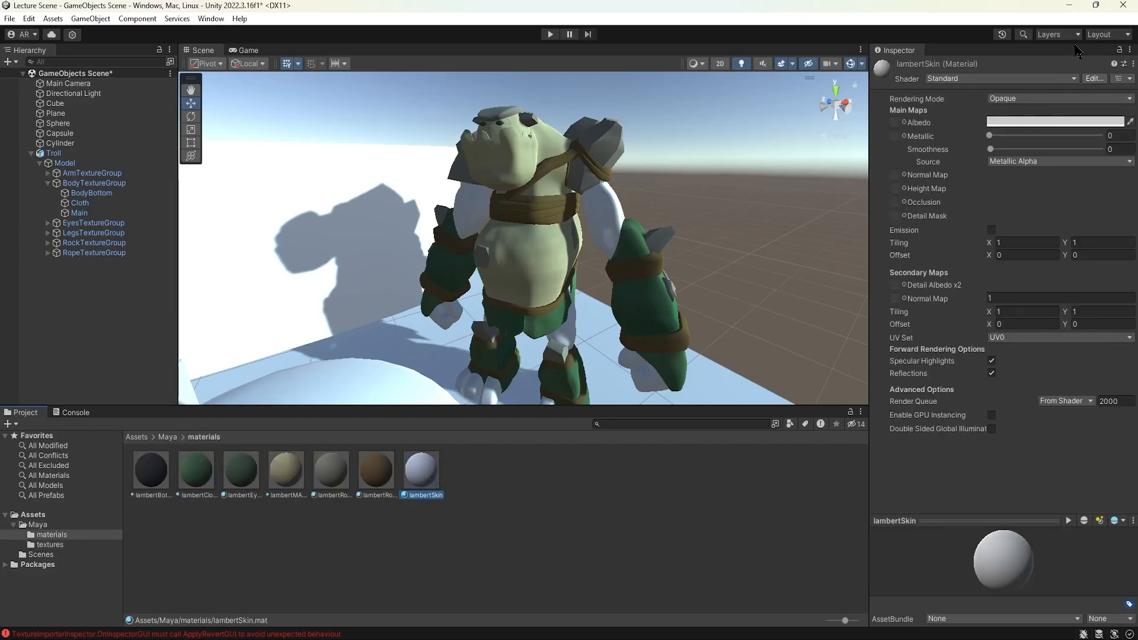
click(1120, 50)
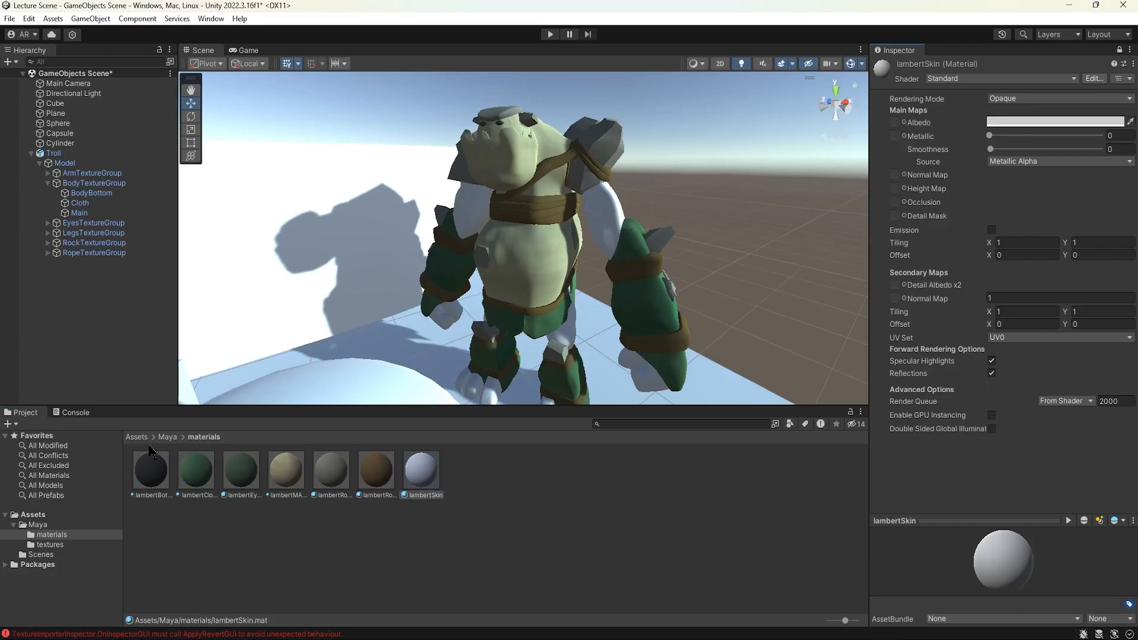
click(166, 439)
double_click(196, 471)
drag(286, 471, 894, 122)
Step: Check the textured troll from another angle in the Scene view and through the camera in the Game view
alt+drag(568, 256, 471, 258)
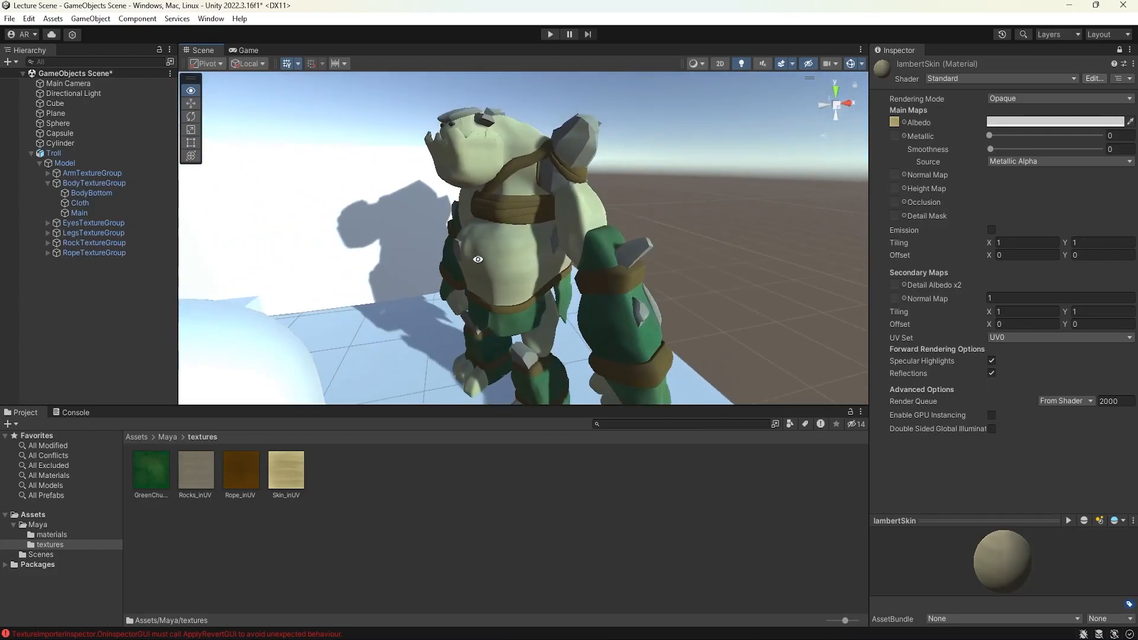
click(243, 51)
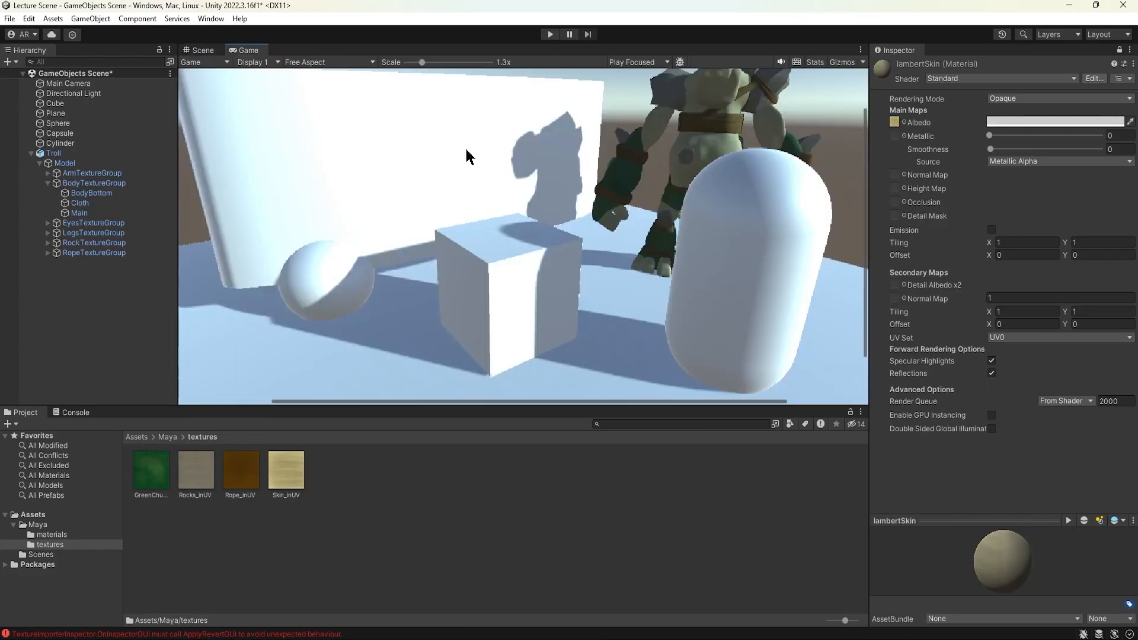
click(204, 50)
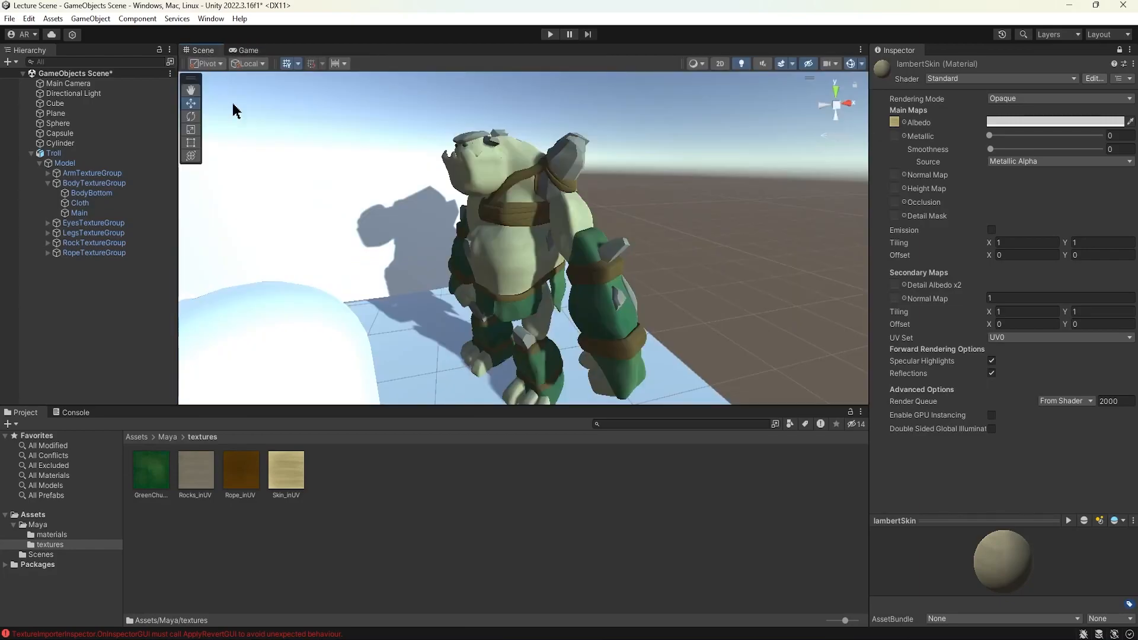
Step: With the Inspector locked on the Main Camera, move the troll behind the cube and capsule to about X 1.1, Z -0.19, and check the Game view
scroll(297, 318, down, 3)
scroll(304, 312, down, 2)
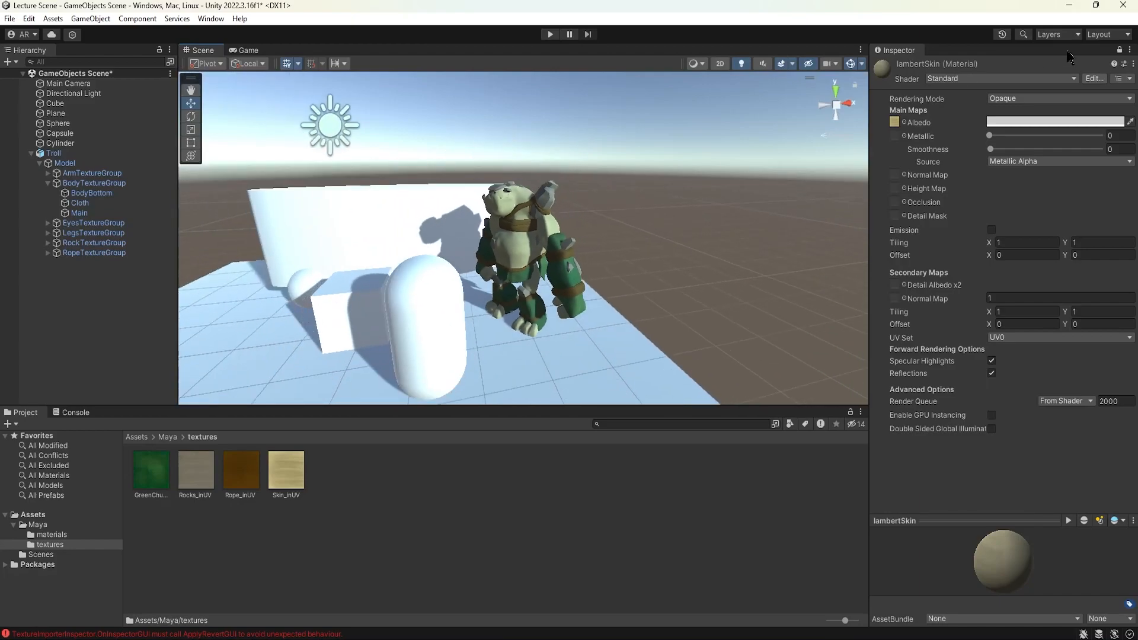
click(1119, 50)
scroll(409, 224, down, 4)
click(241, 283)
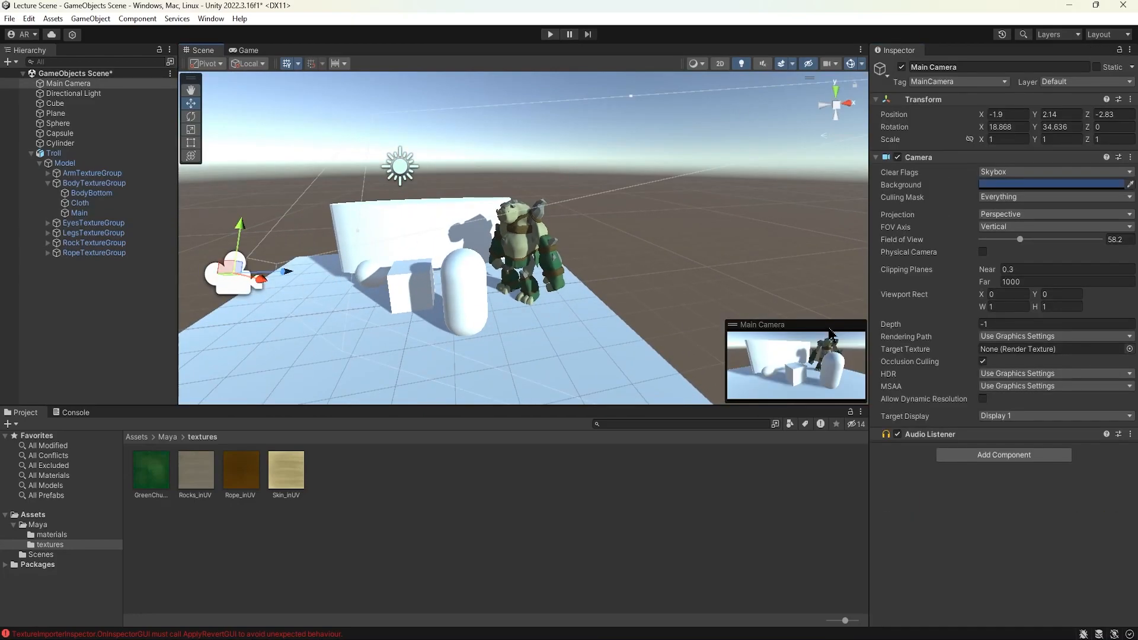
click(1118, 49)
click(53, 153)
drag(476, 256, 434, 249)
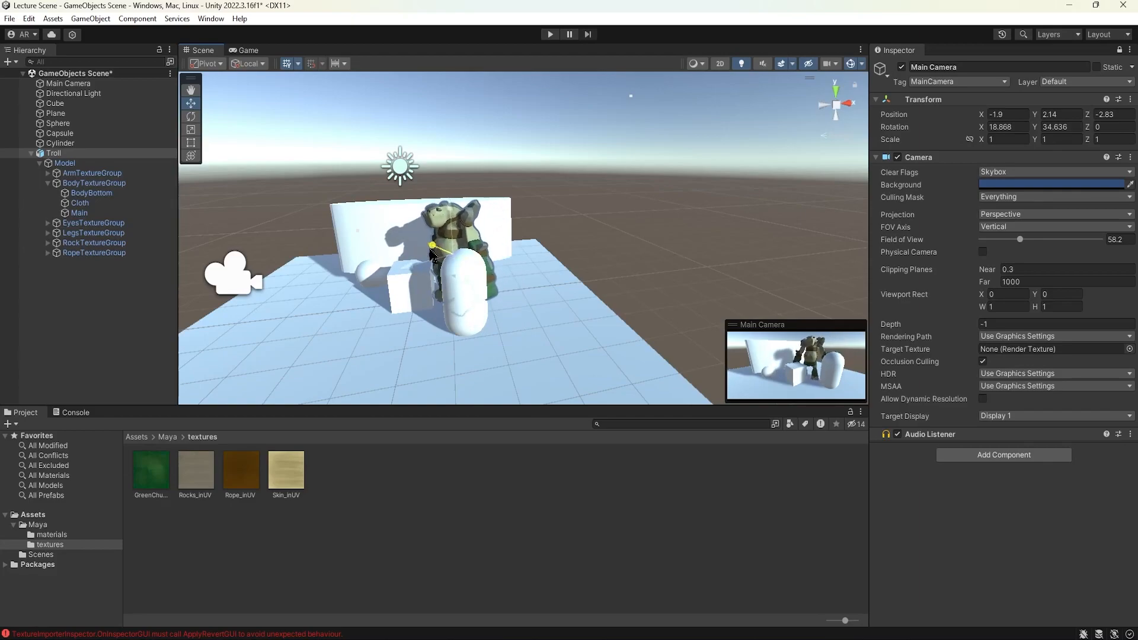
click(1118, 51)
click(248, 51)
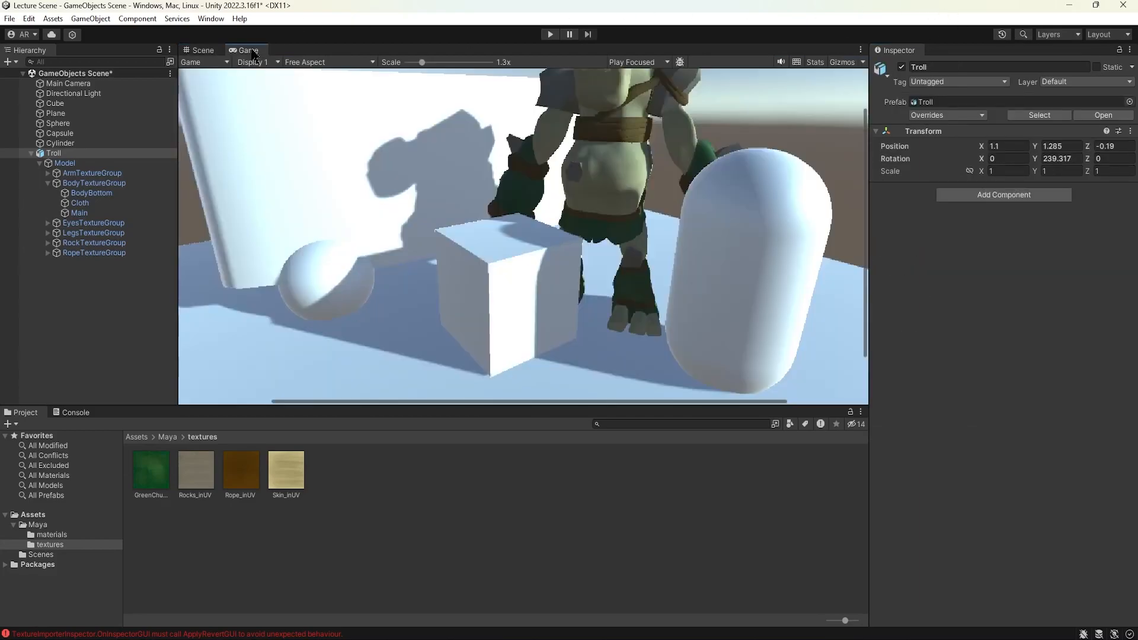
click(203, 51)
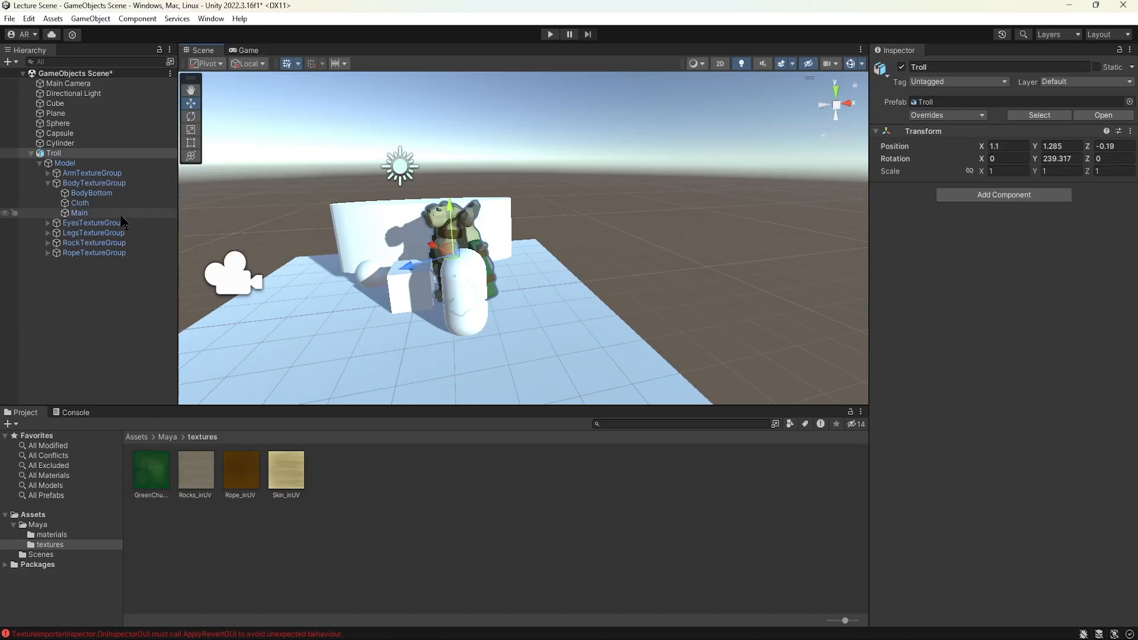
Step: Deselect the troll and select the Directional Light in the scene
click(704, 283)
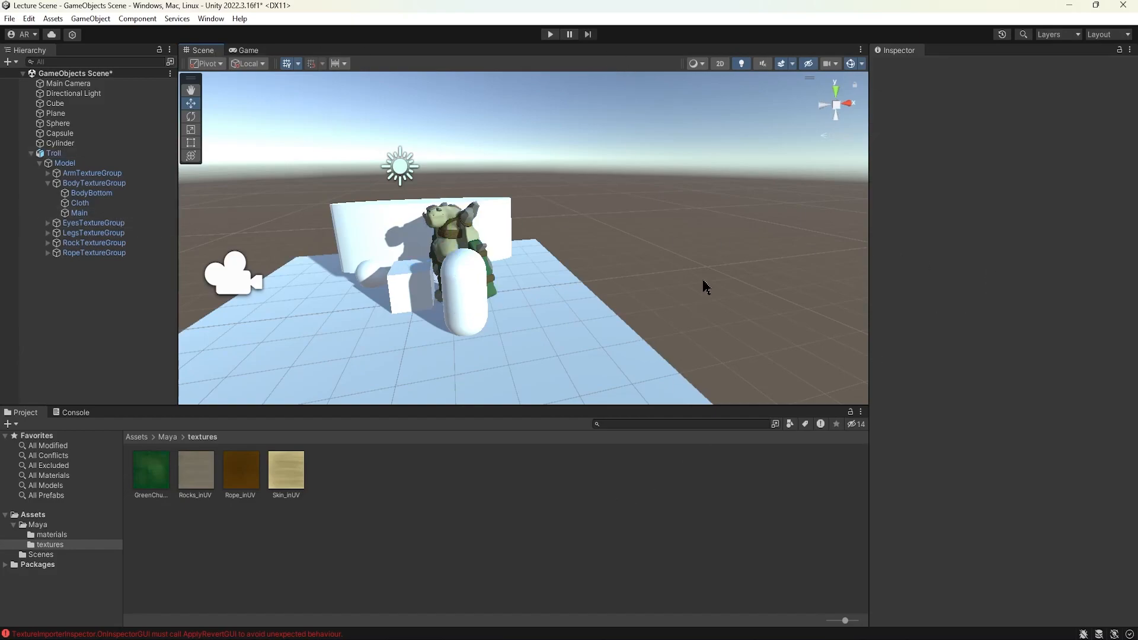
click(408, 177)
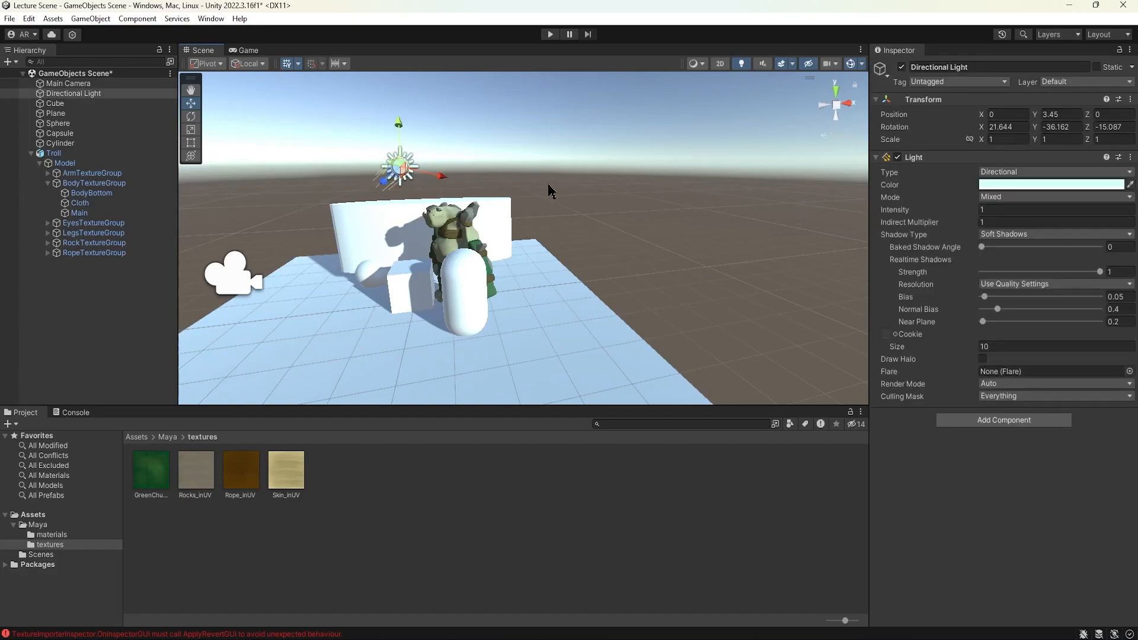